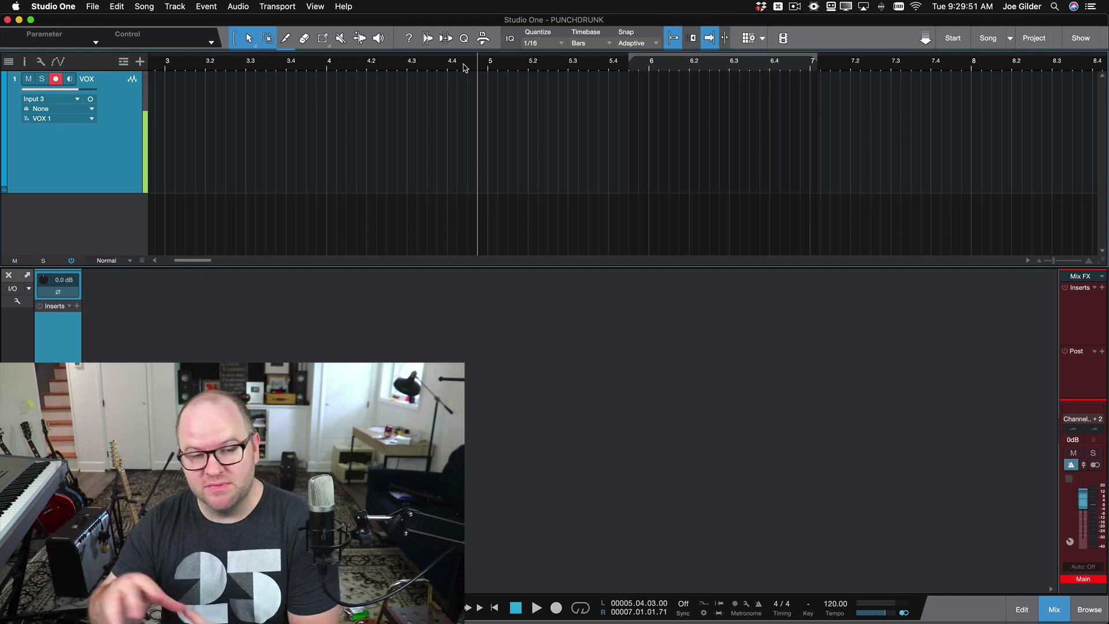
Record a first vocal take on VOX from just before bar 5 to about bar 7.2
click(424, 60)
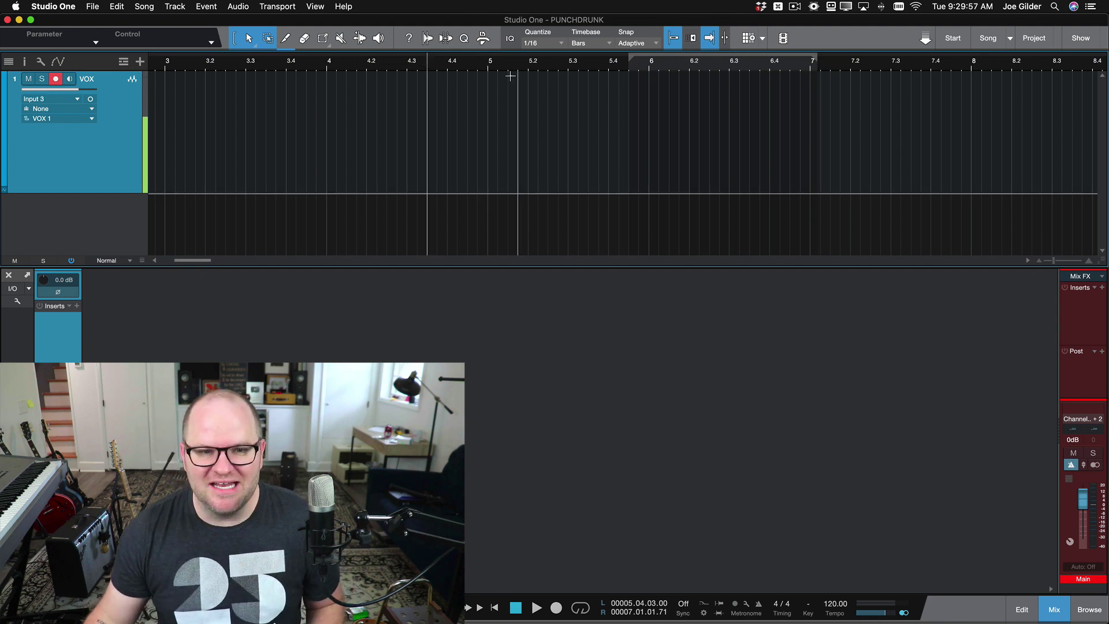
click(469, 55)
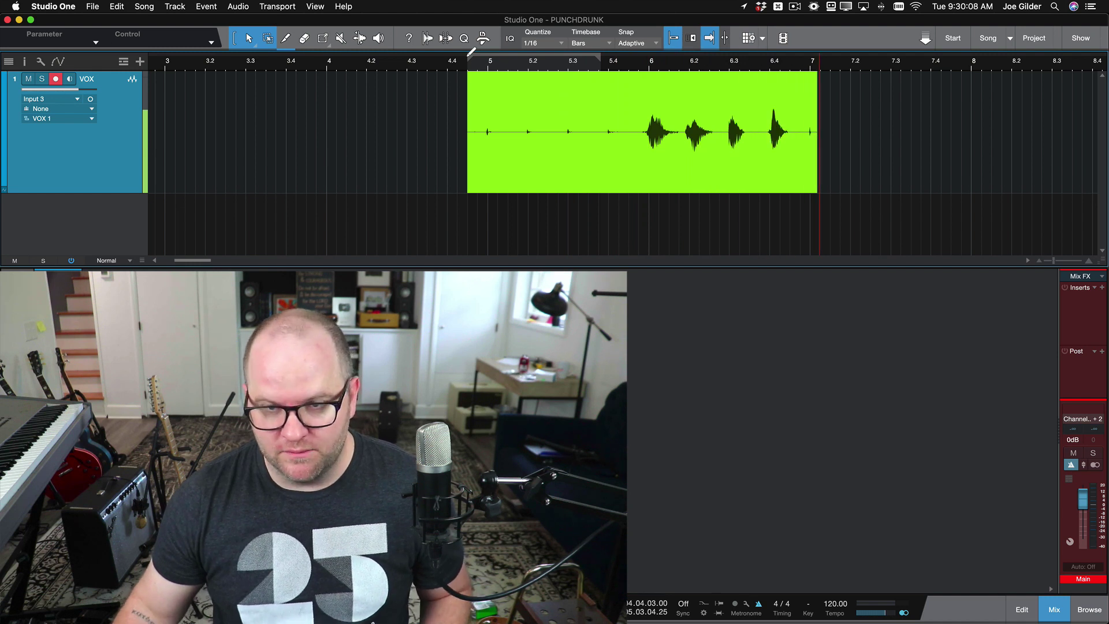
key(space)
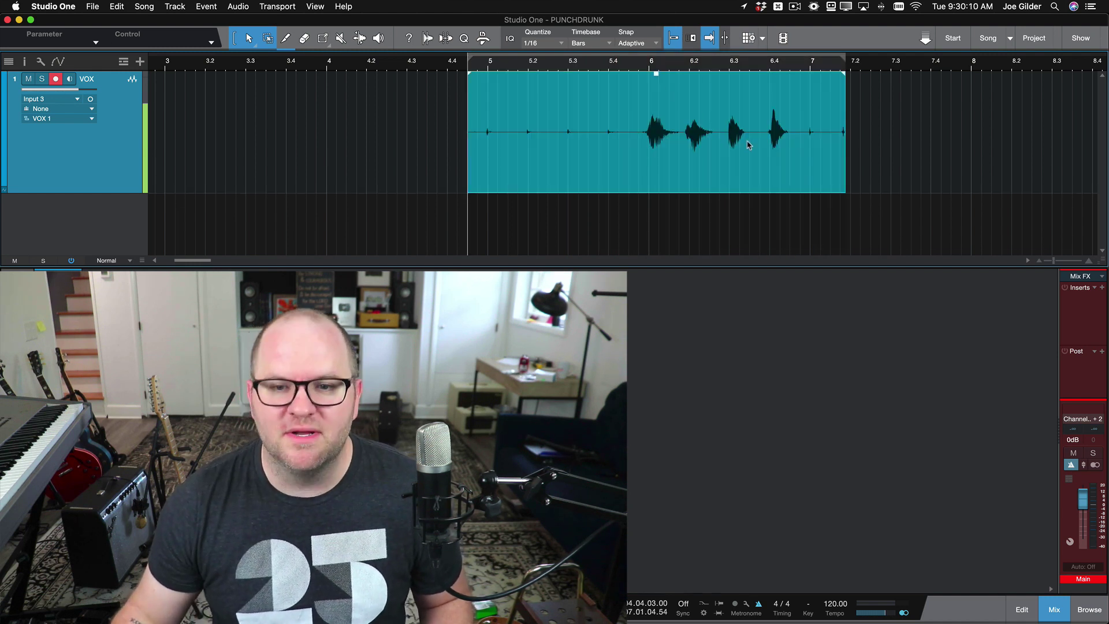
scroll(749, 145, up, 3)
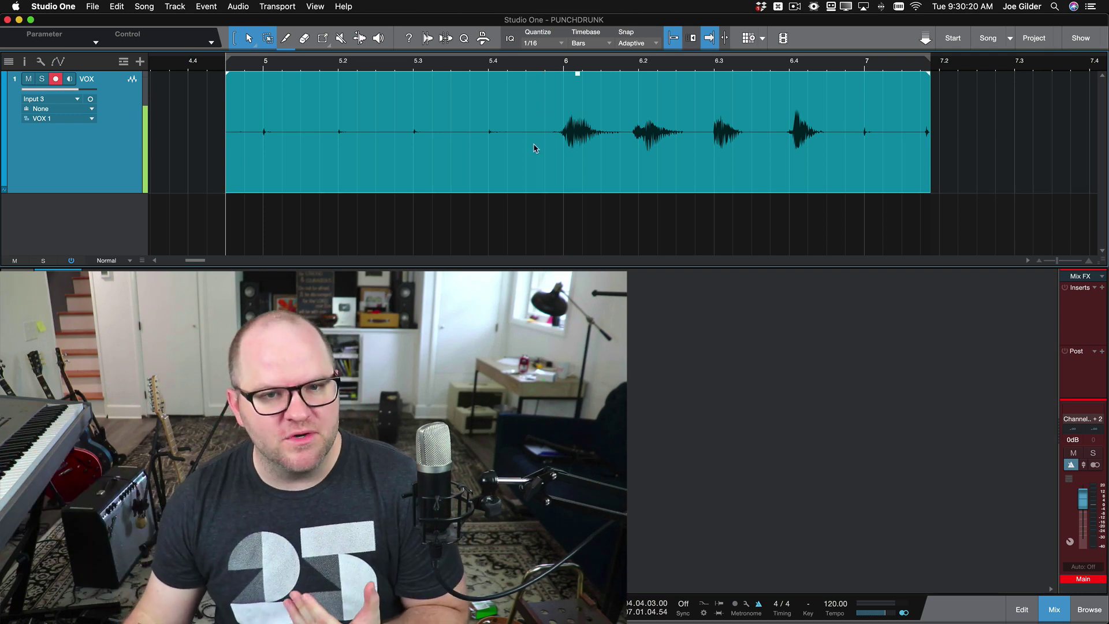
scroll(535, 148, up, 2)
scroll(535, 149, down, 2)
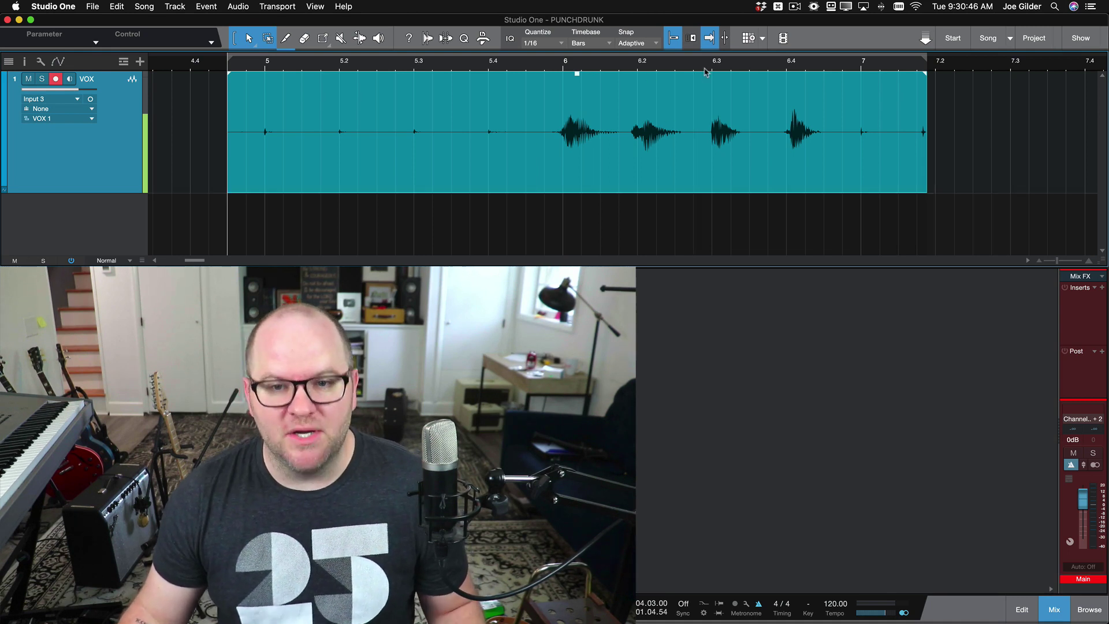
click(543, 62)
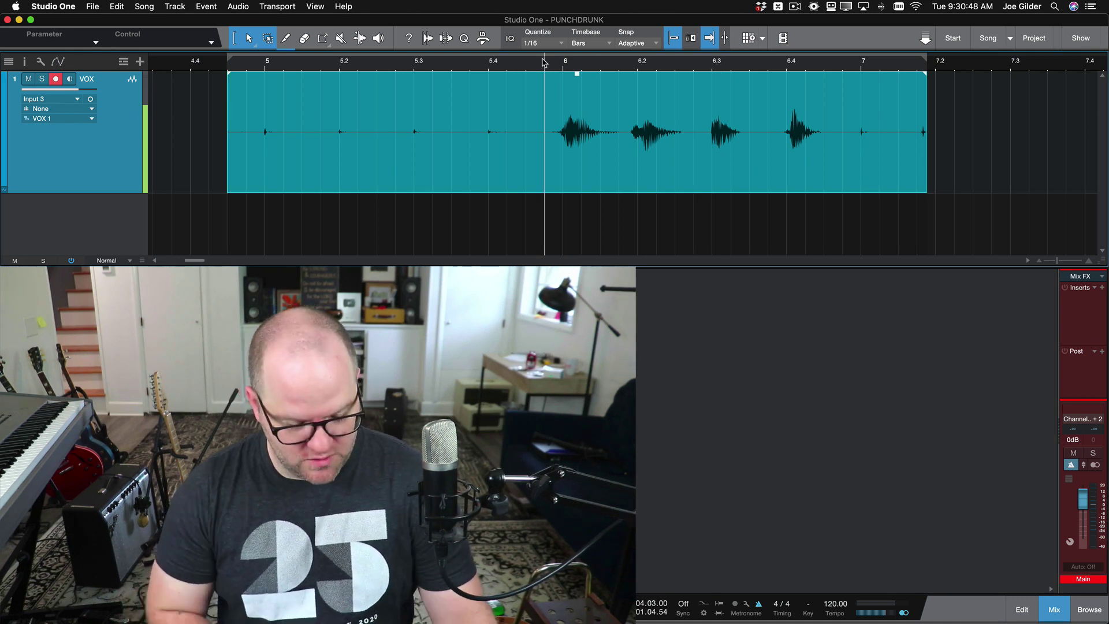
key(space)
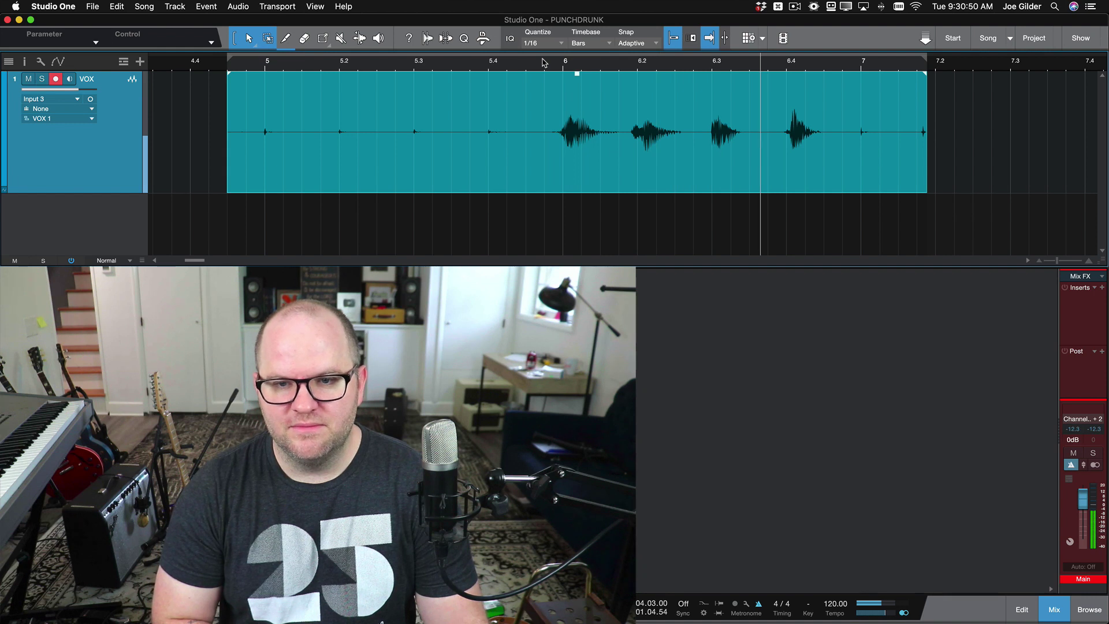
key(space)
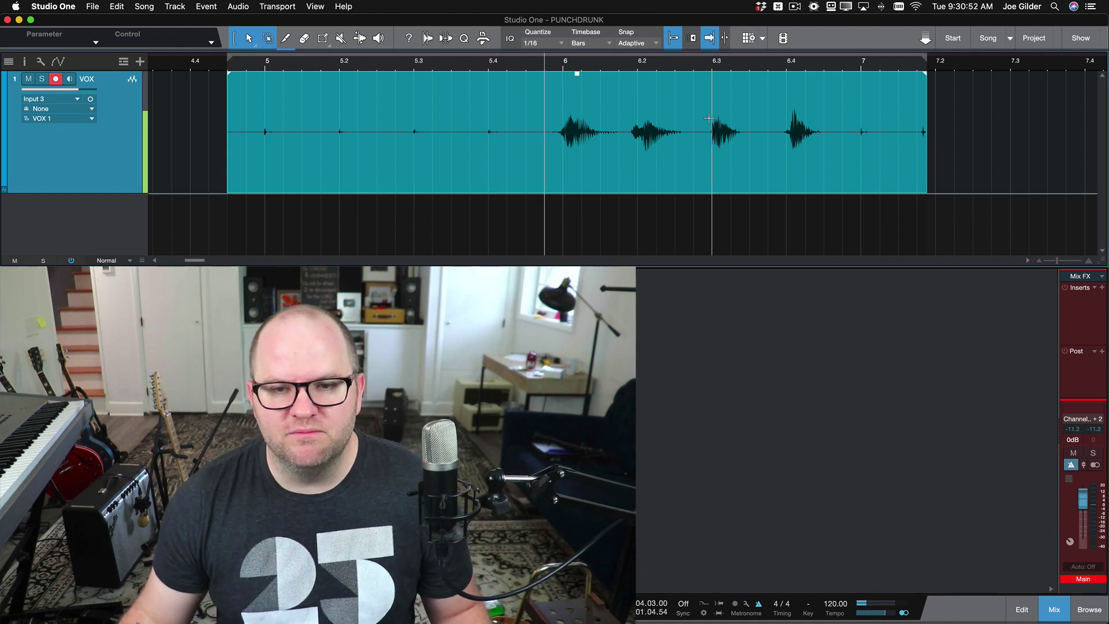
key(space)
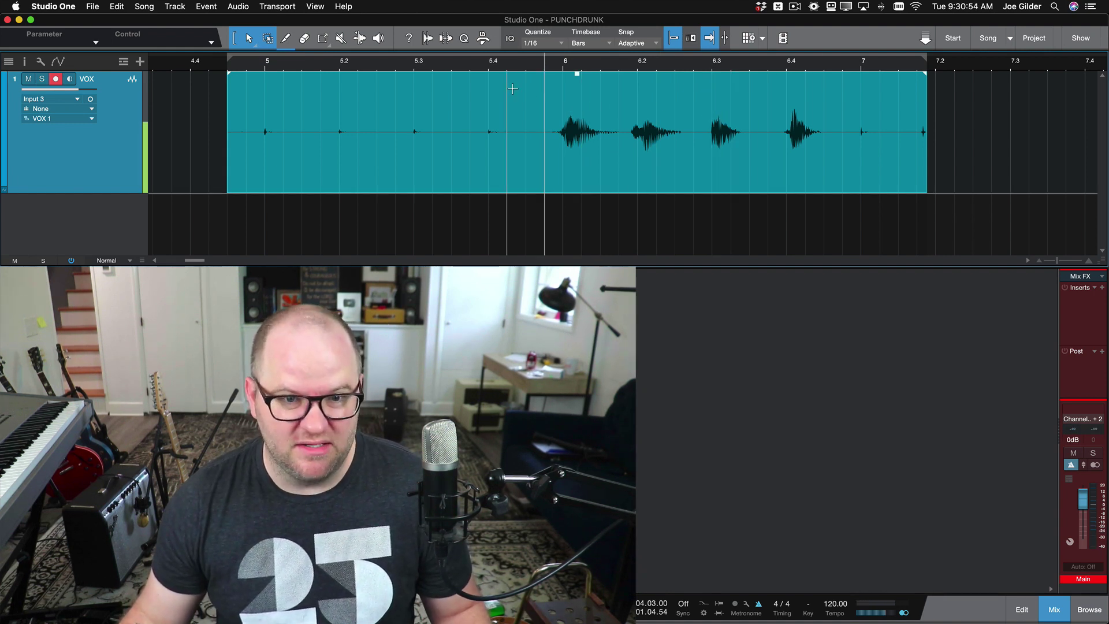
click(236, 63)
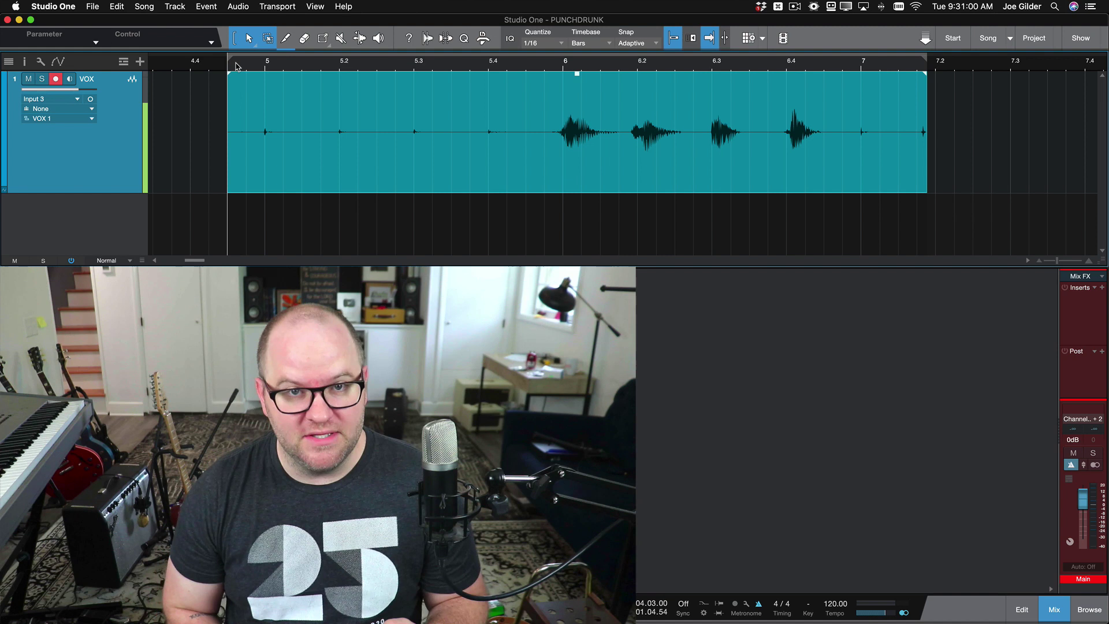
Record a pre-roll retake of the phrase, then trim the new event's start earlier and its end shorter
key(space)
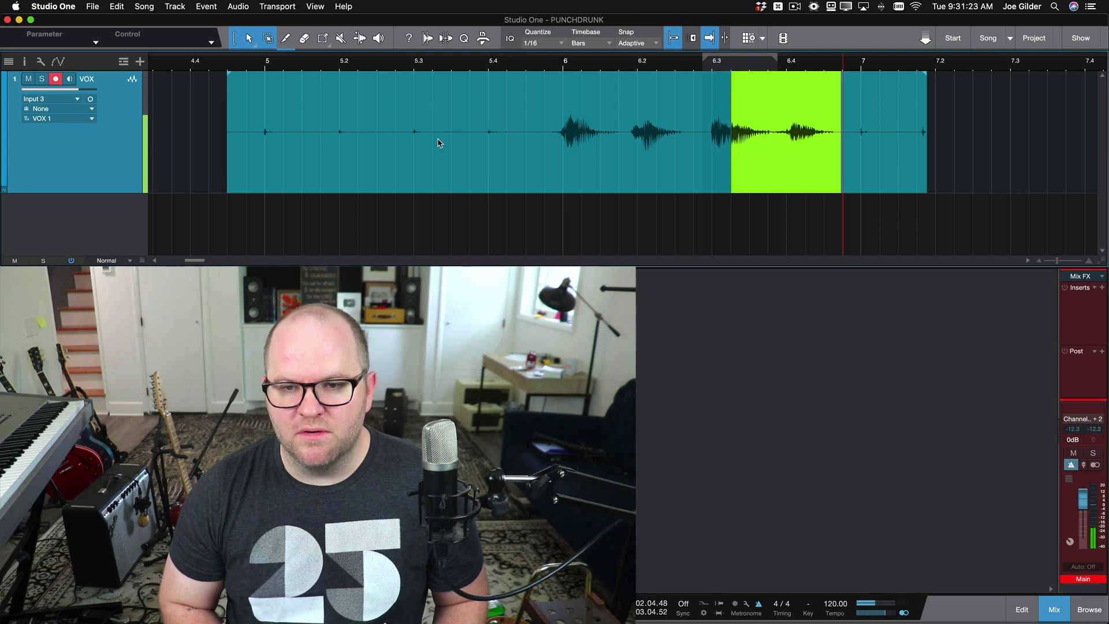
key(space)
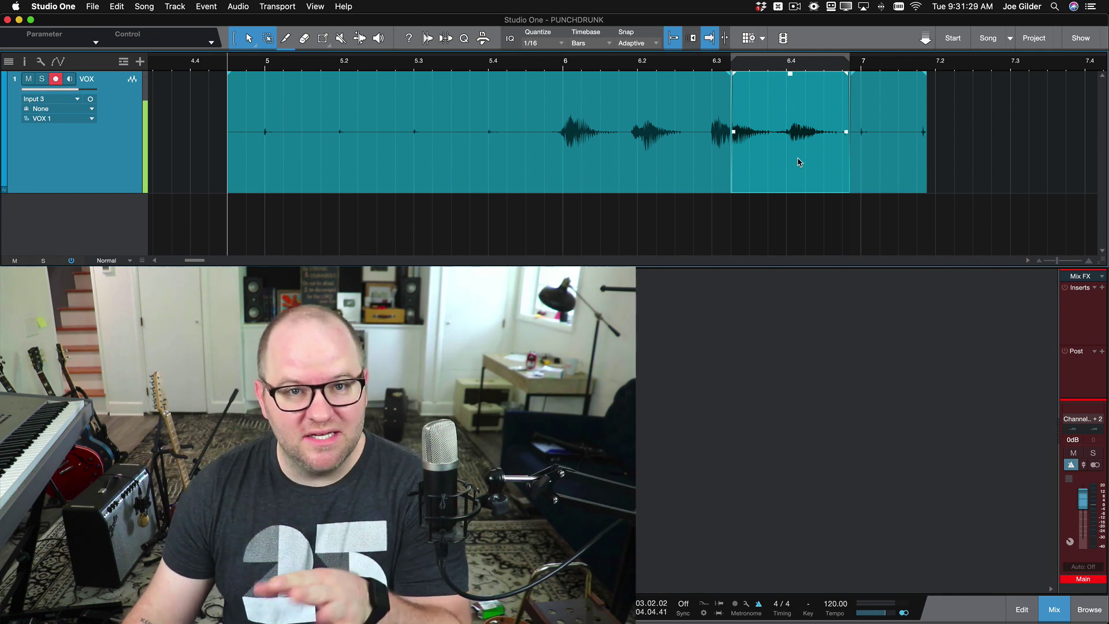
scroll(759, 172, up, 4)
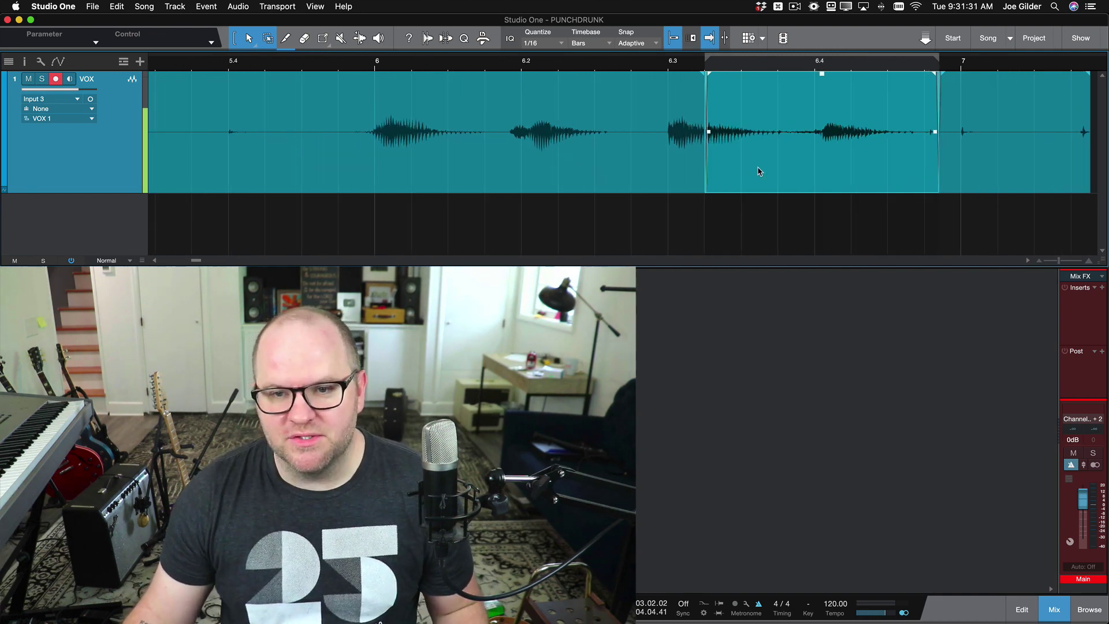
drag(657, 179, 538, 179)
scroll(800, 193, down, 1)
scroll(801, 193, down, 1)
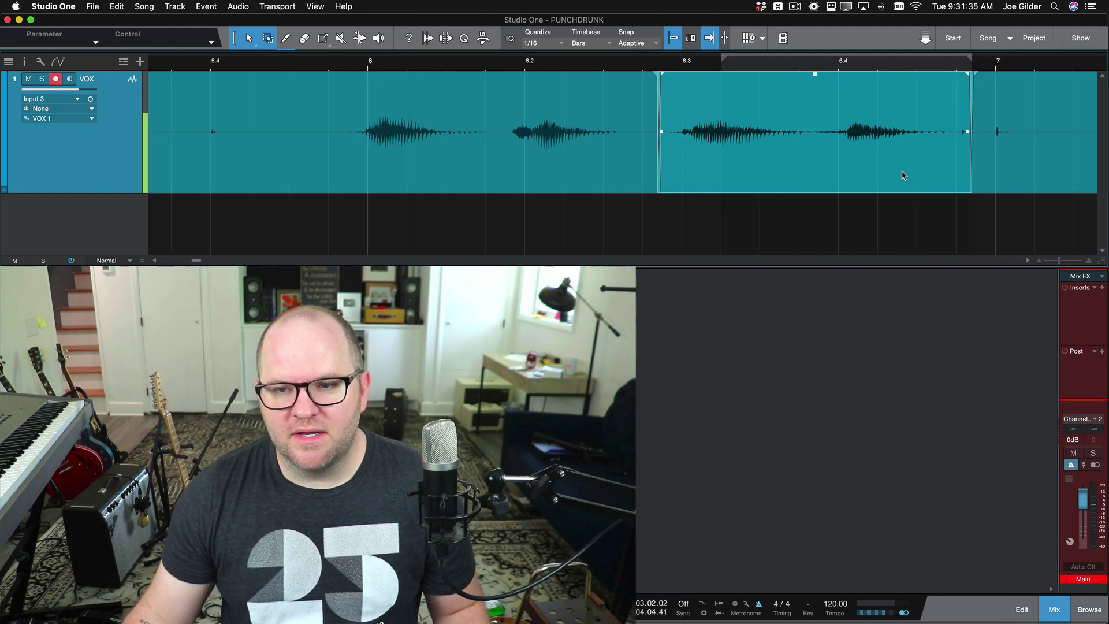
drag(970, 175, 819, 159)
Audition the retake from just before bar 6, set the punch range to its span, then undo the replacement
click(349, 64)
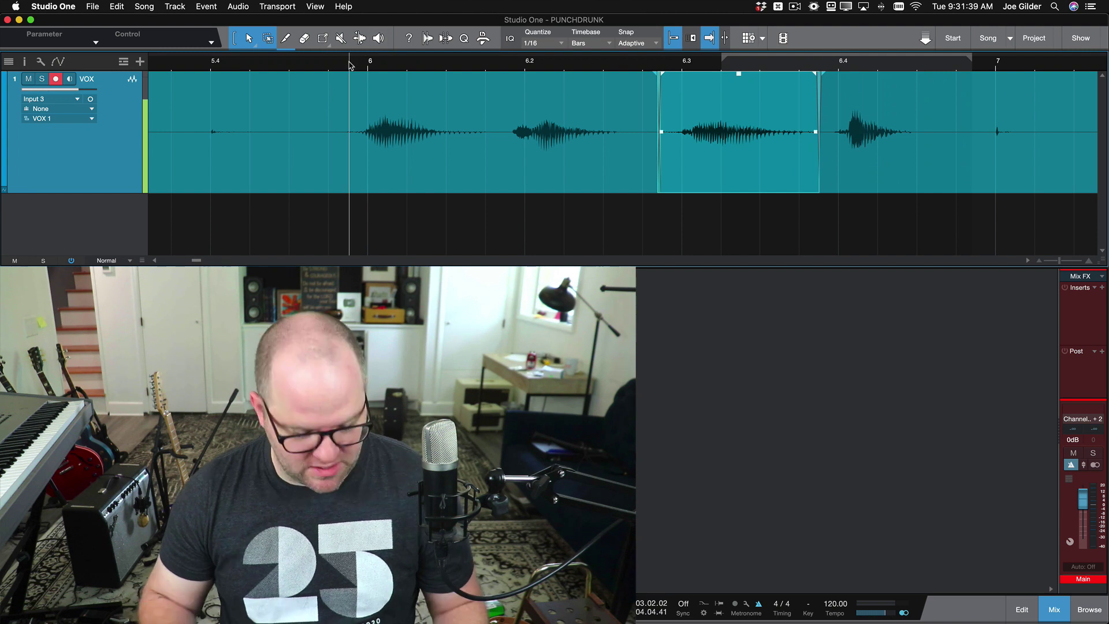
key(space)
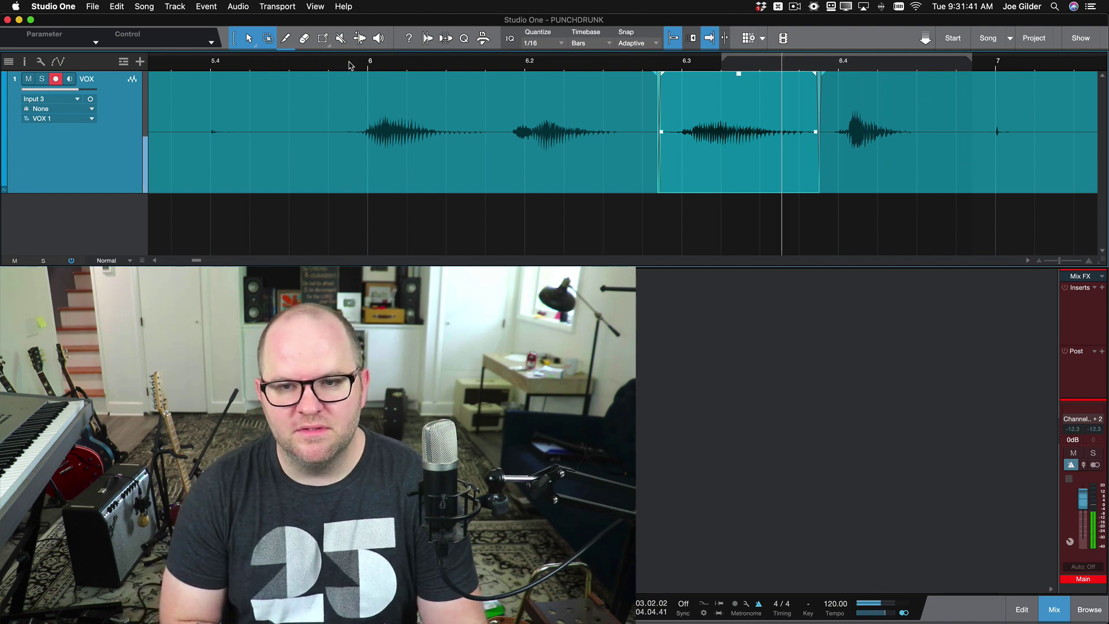
key(space)
key(p)
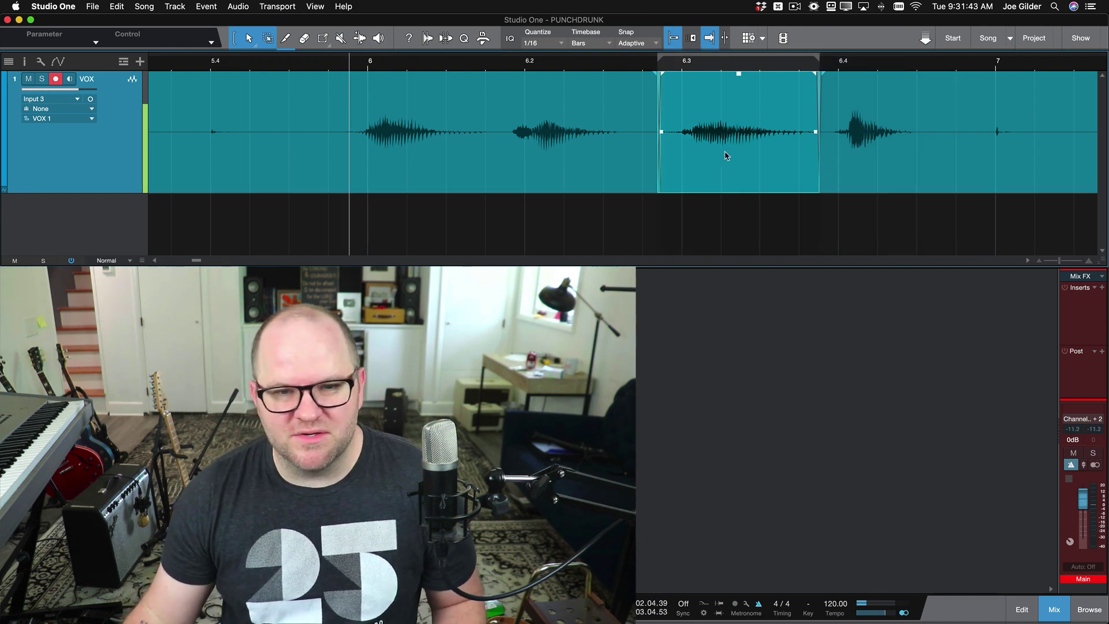
key(w)
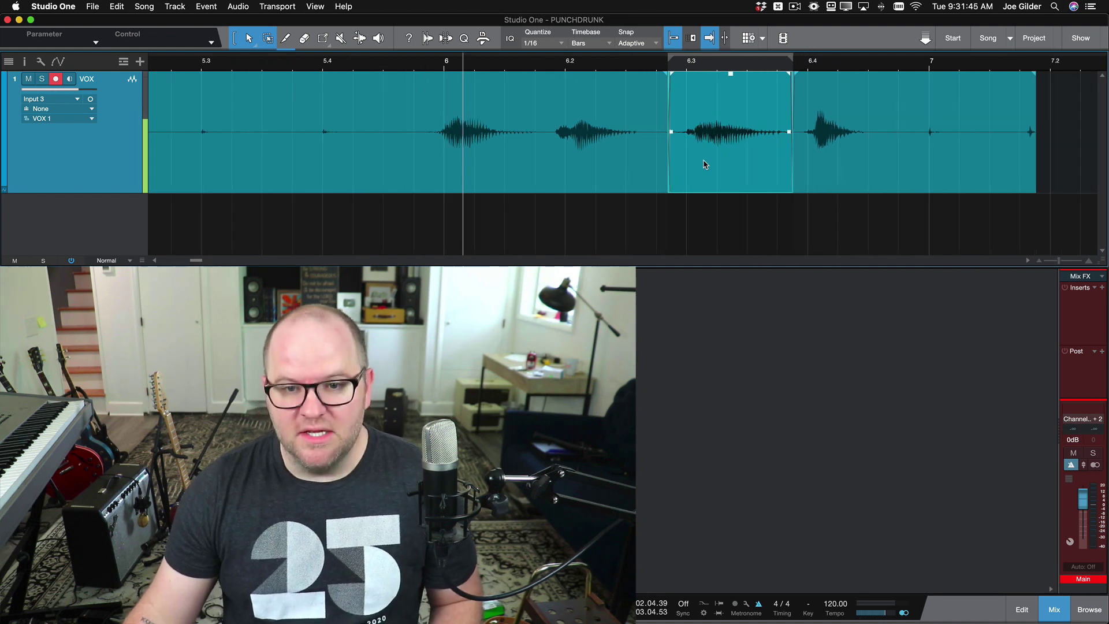
key(ctrl+z)
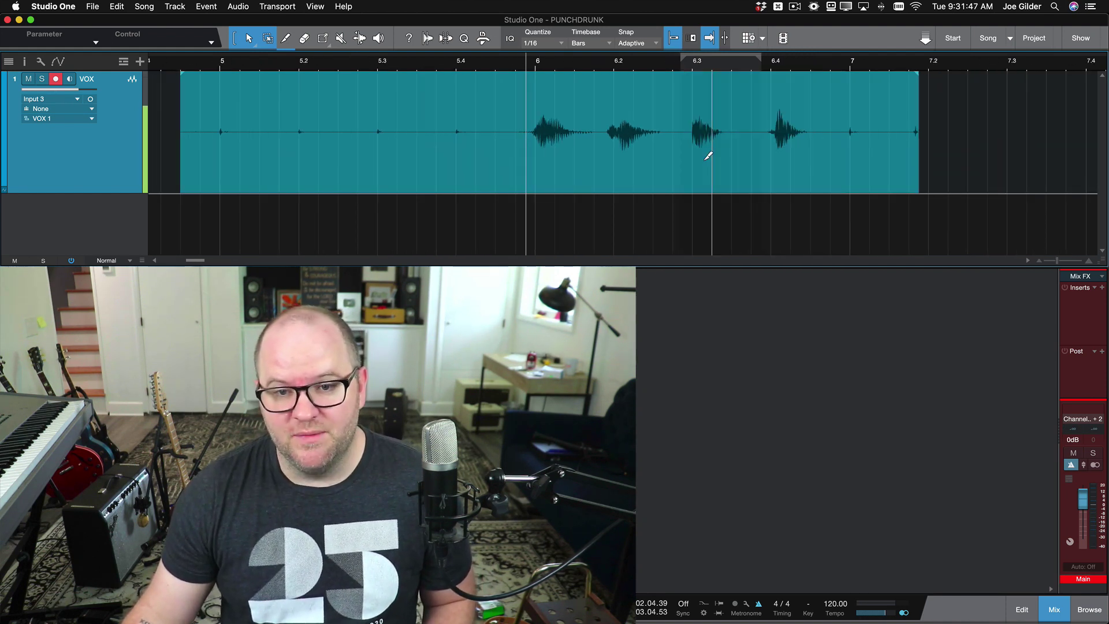
click(182, 65)
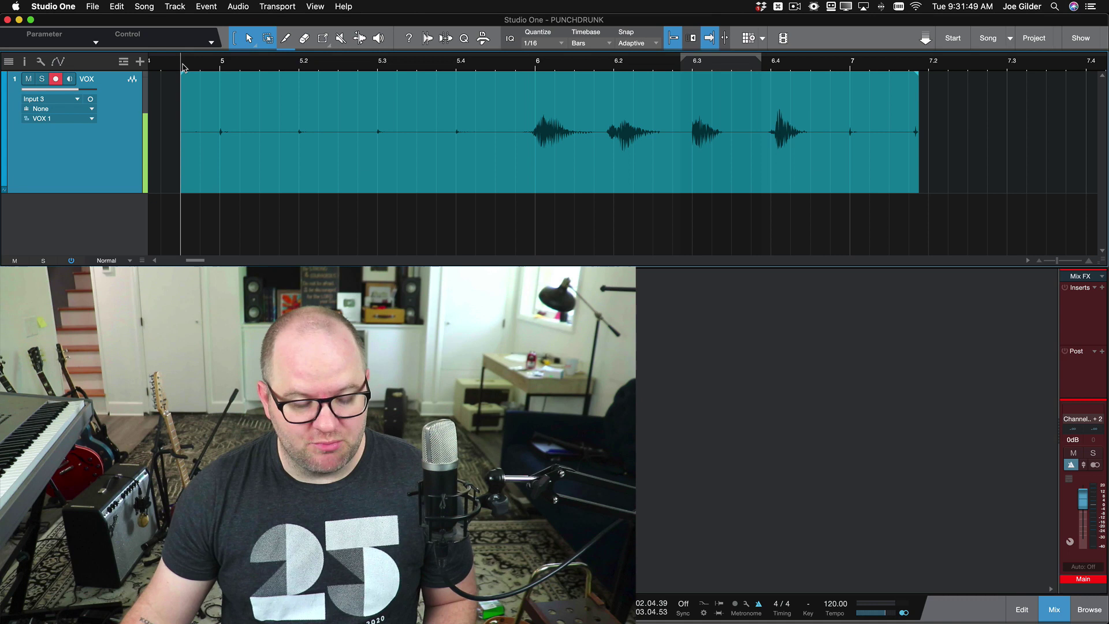
key(space)
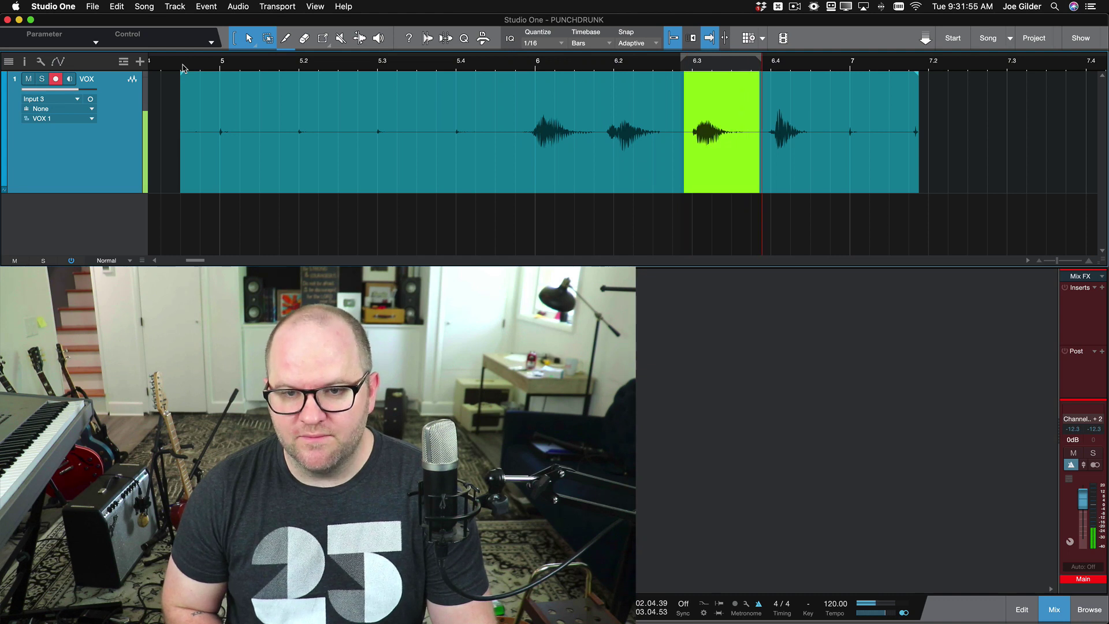
key(space)
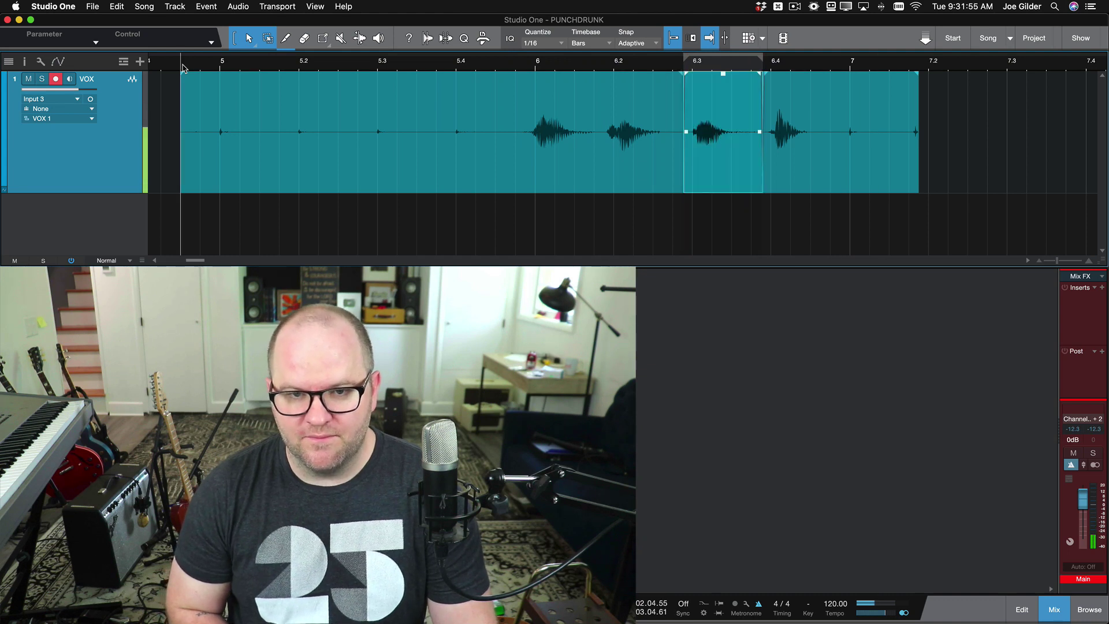
click(510, 64)
key(space)
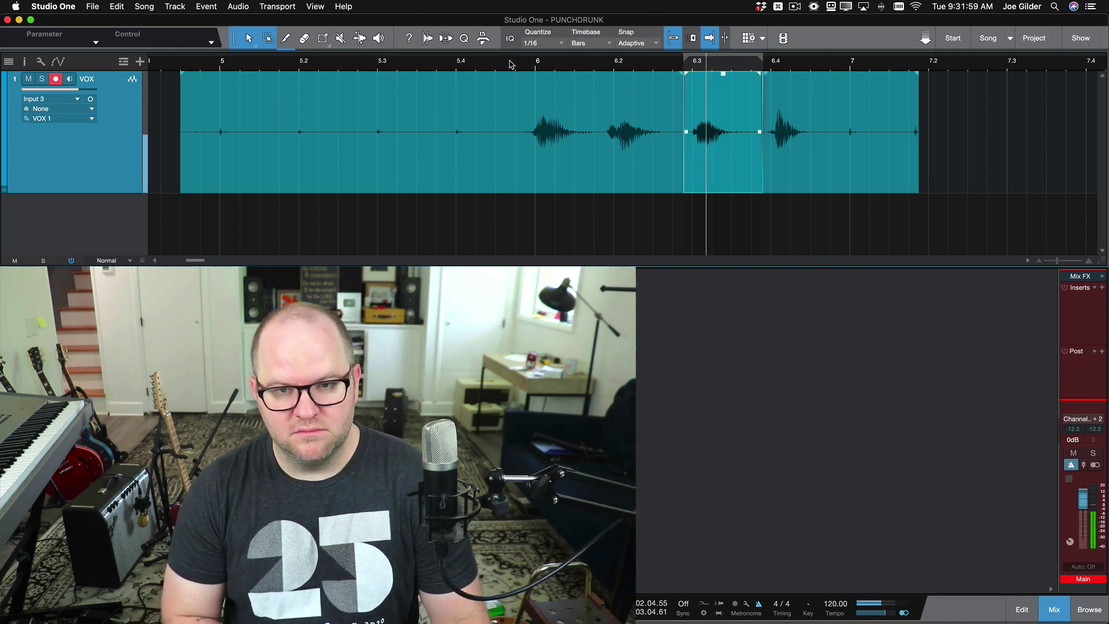
key(space)
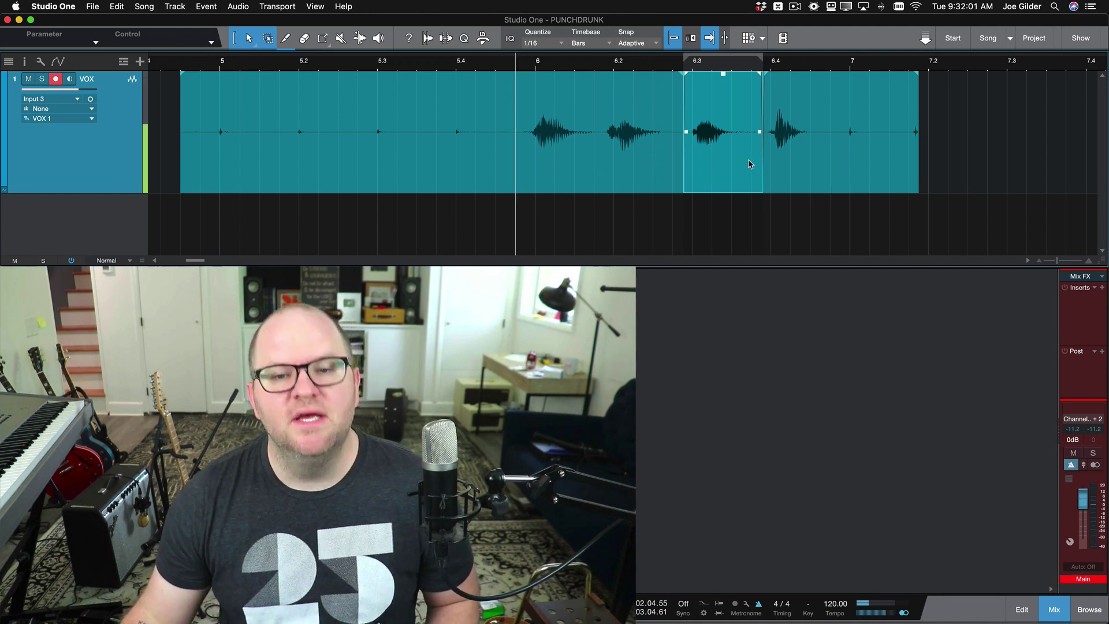
scroll(759, 157, up, 2)
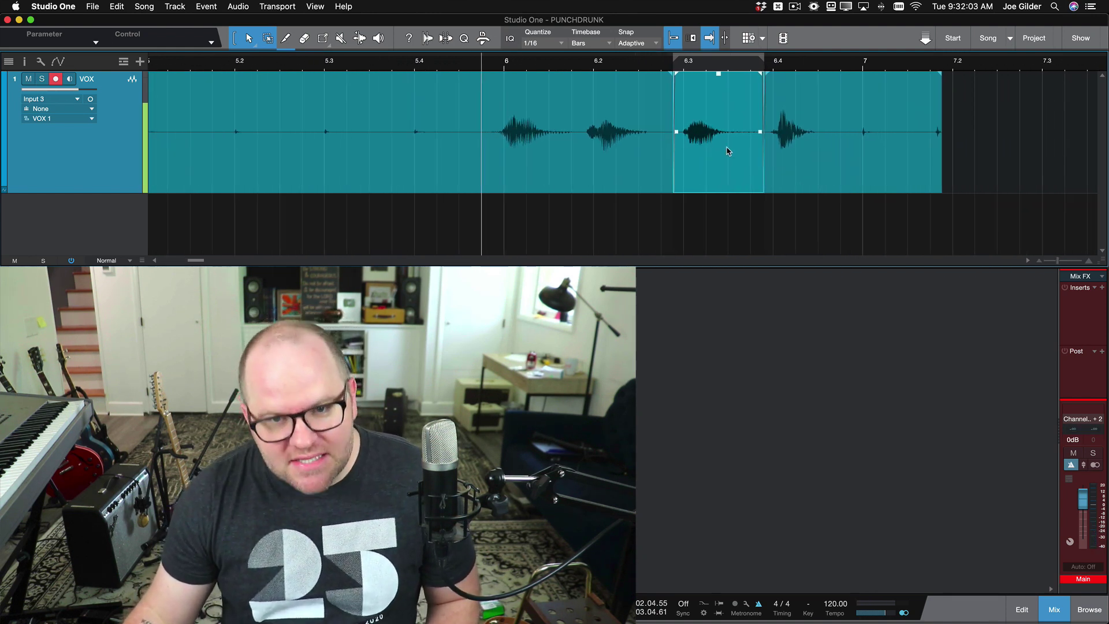
scroll(721, 149, down, 2)
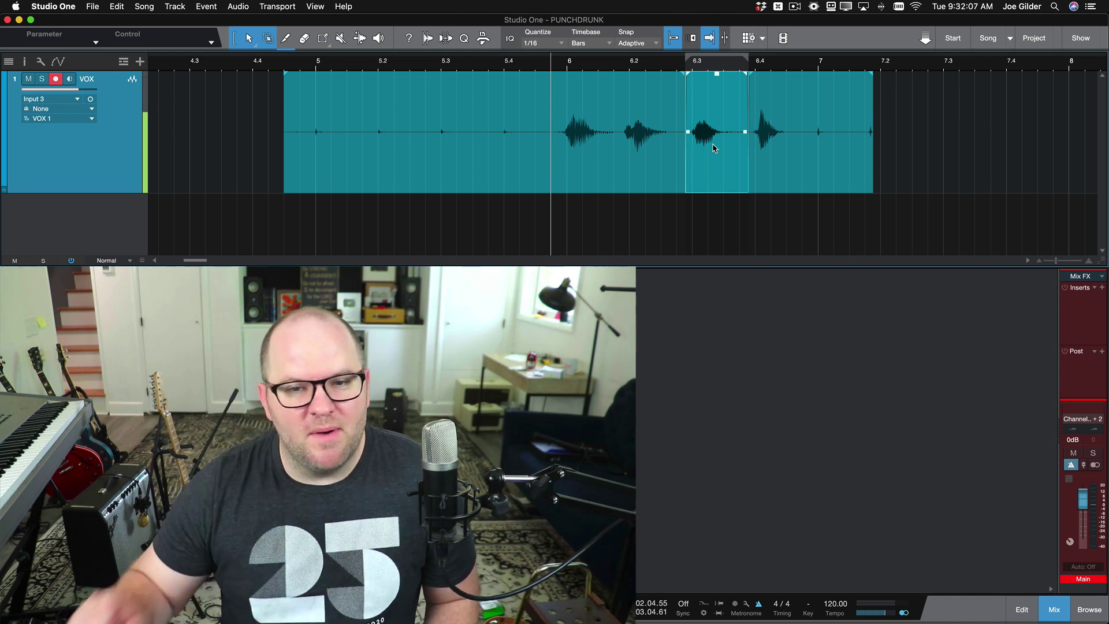
scroll(714, 148, up, 2)
scroll(715, 148, down, 1)
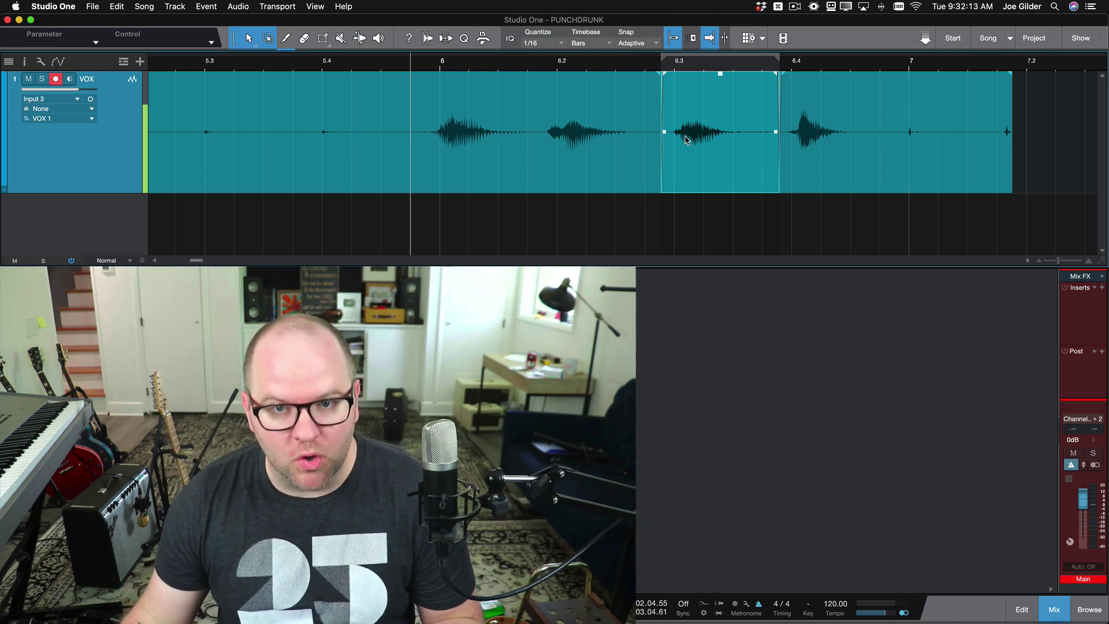
scroll(714, 144, down, 2)
scroll(719, 143, up, 3)
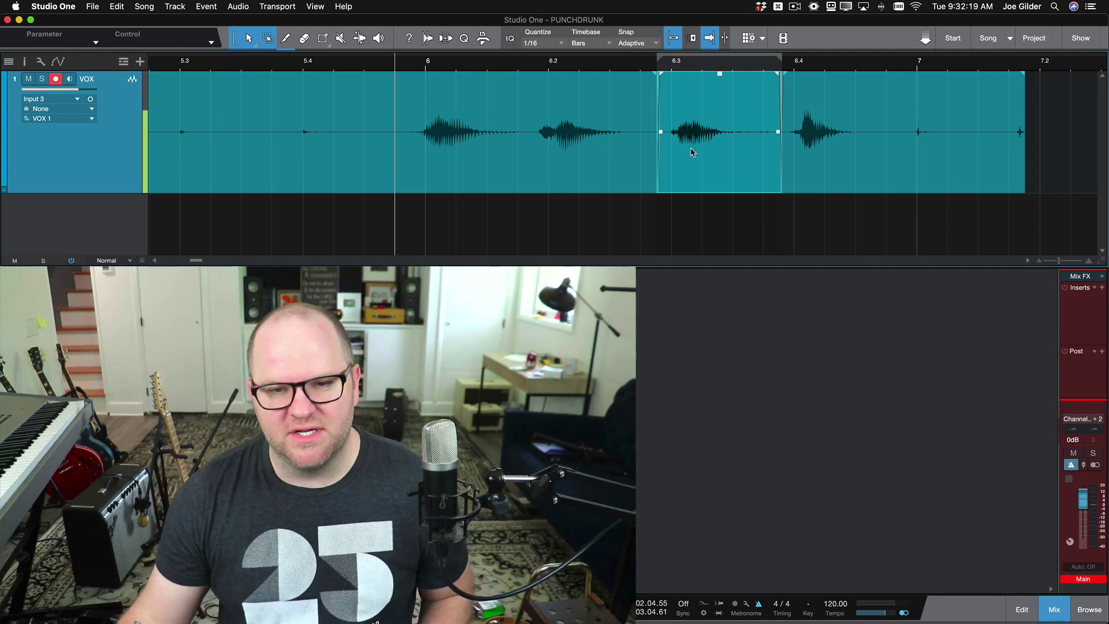
click(751, 165)
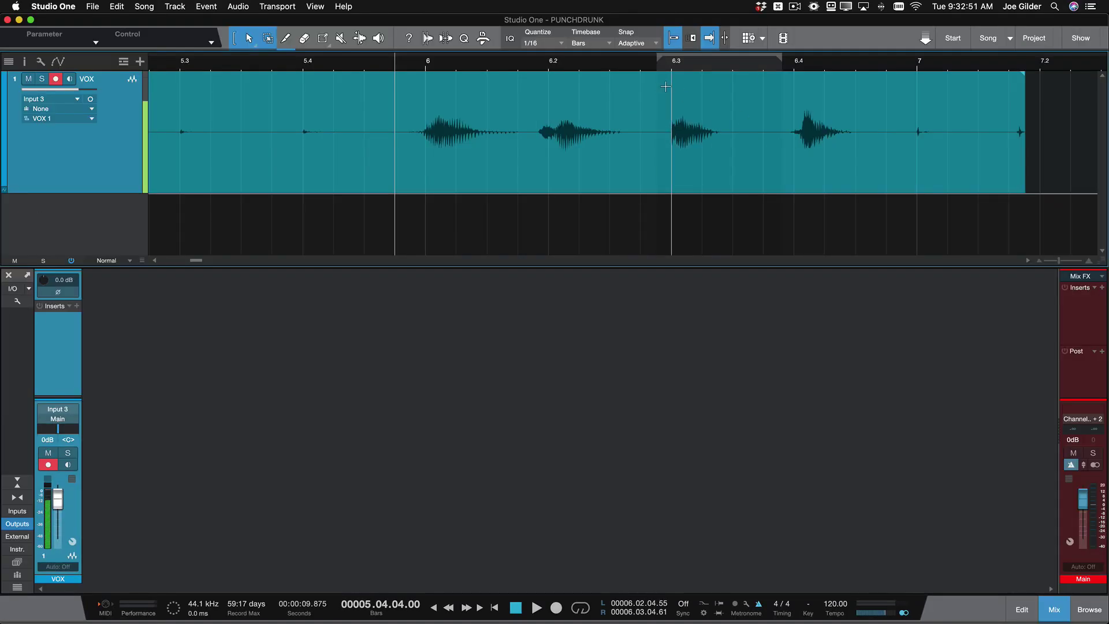
Move the playhead to 00006.02.04.00, just ahead of the flubbed phrase at bar 6.3
click(641, 63)
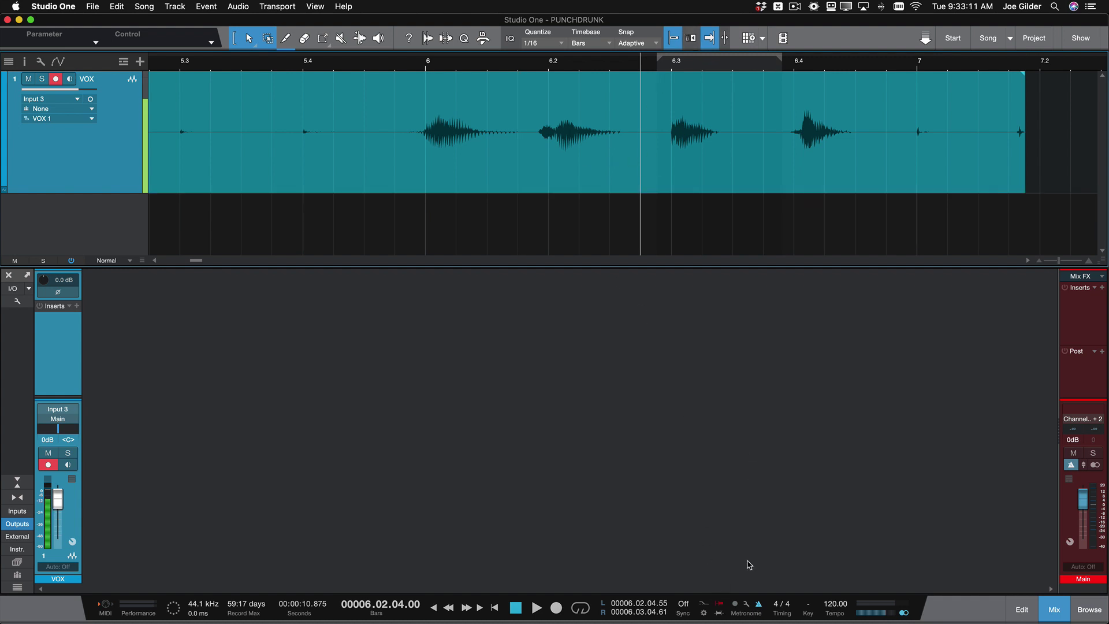
Enable a 2-bar preroll, turn off Snap, and place the playhead at 00006.02.04.91
click(748, 604)
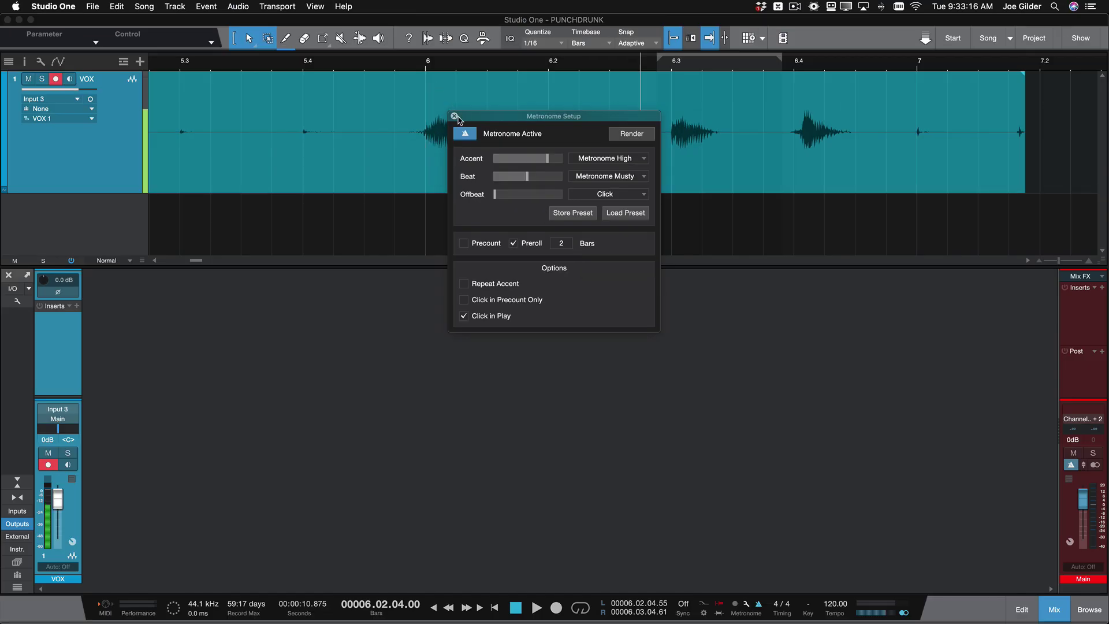
click(456, 120)
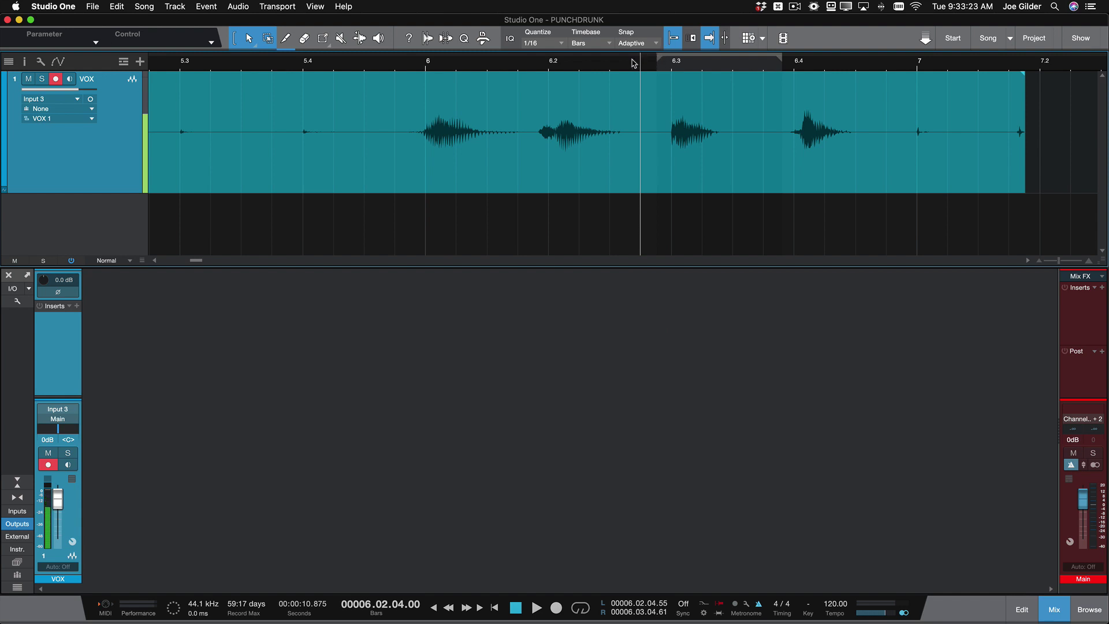
key(e)
key(e)
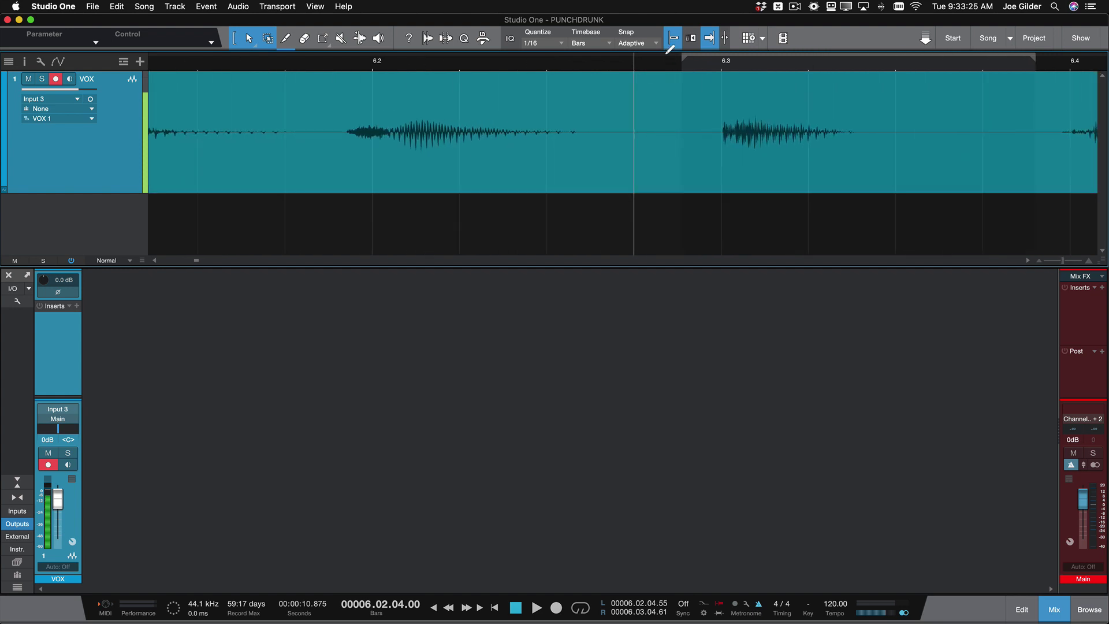
click(673, 38)
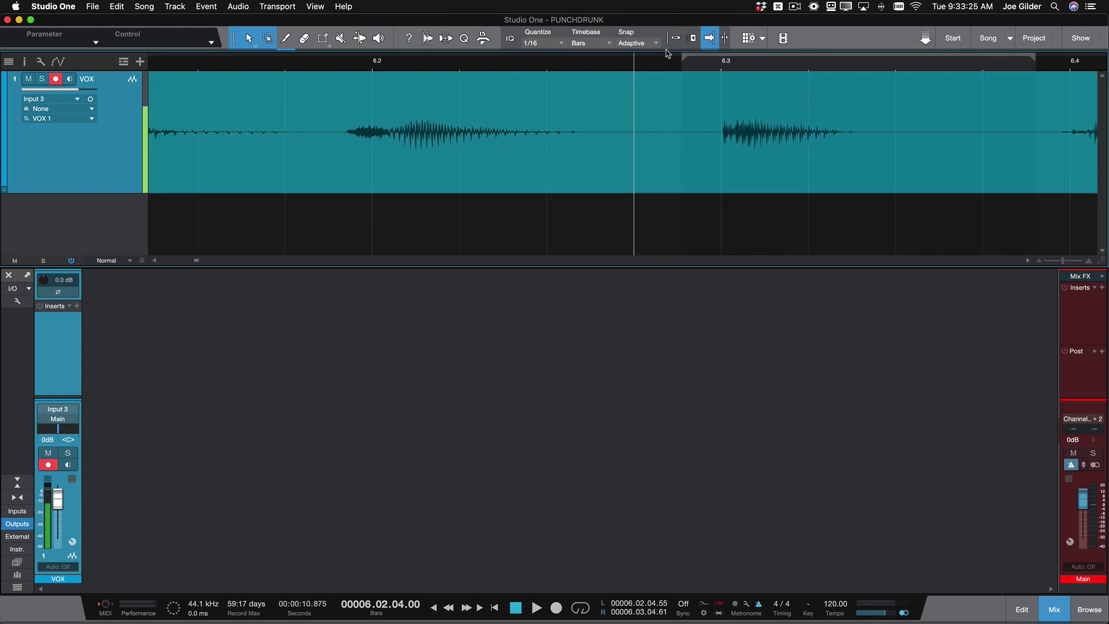
click(714, 66)
scroll(670, 118, down, 5)
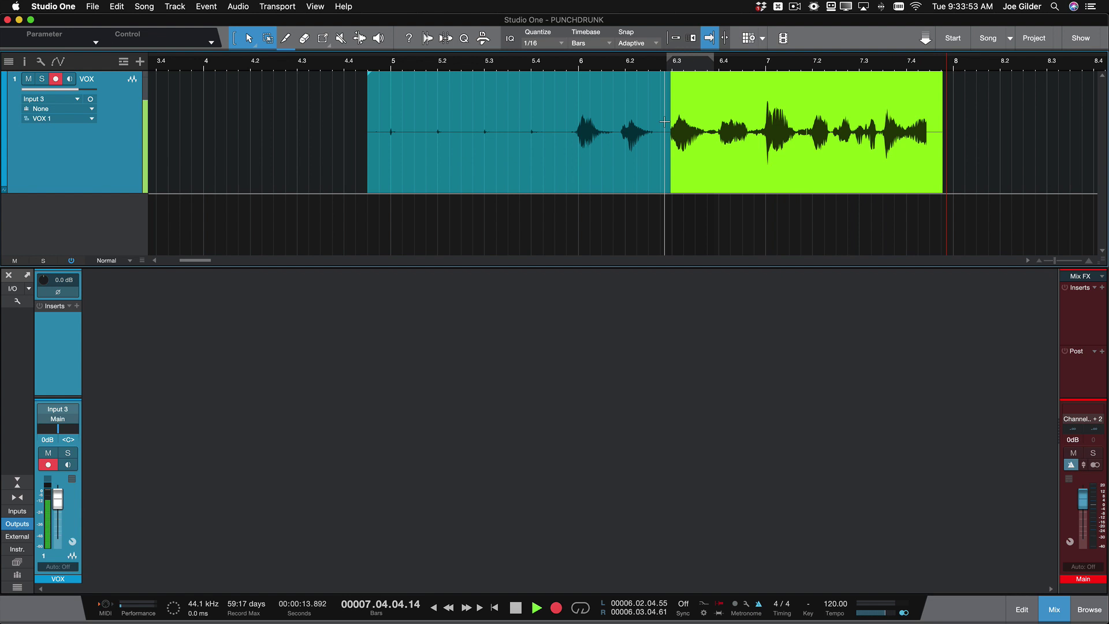
Stop recording once the replacement vocal has run from bar 6.3 through about bar 8
key(space)
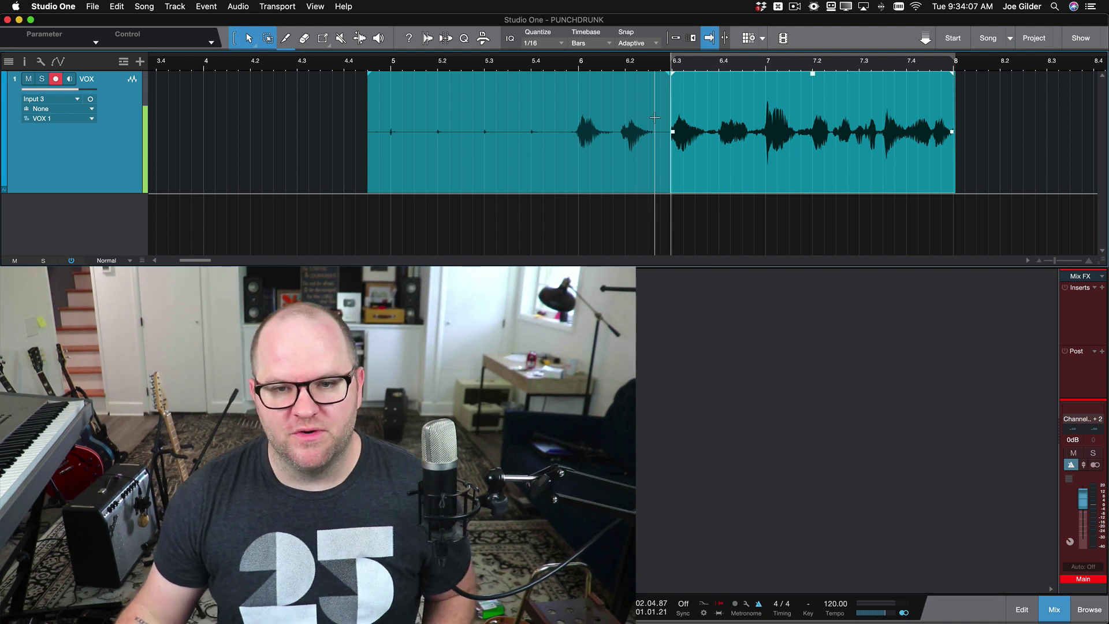
Delete the previous retake and set the playhead just before bar 6
scroll(724, 155, up, 3)
key(Delete)
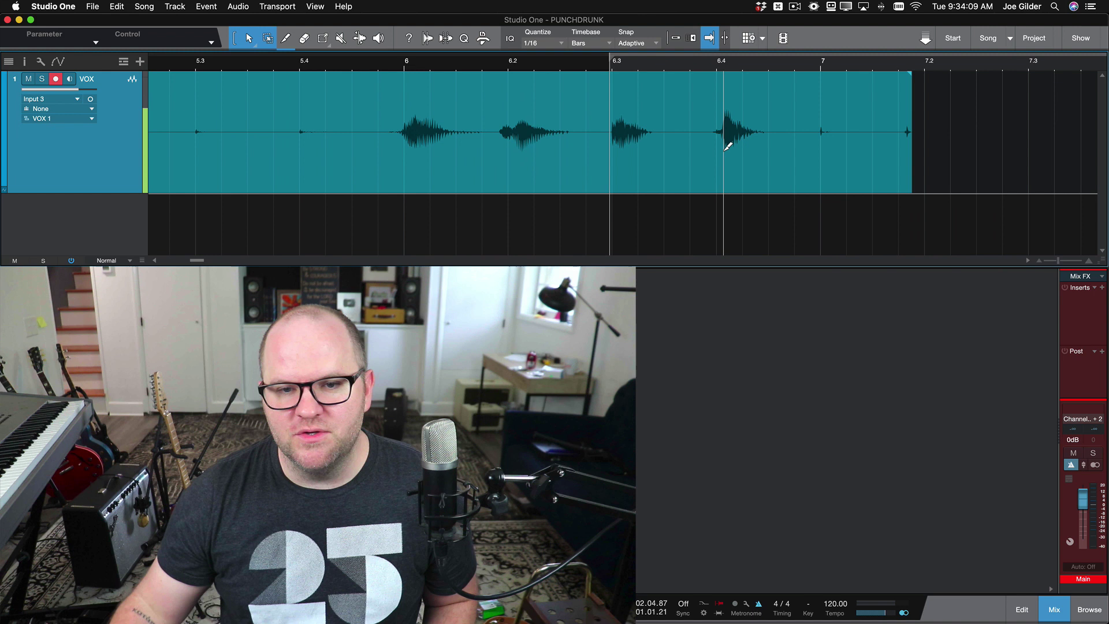
click(391, 66)
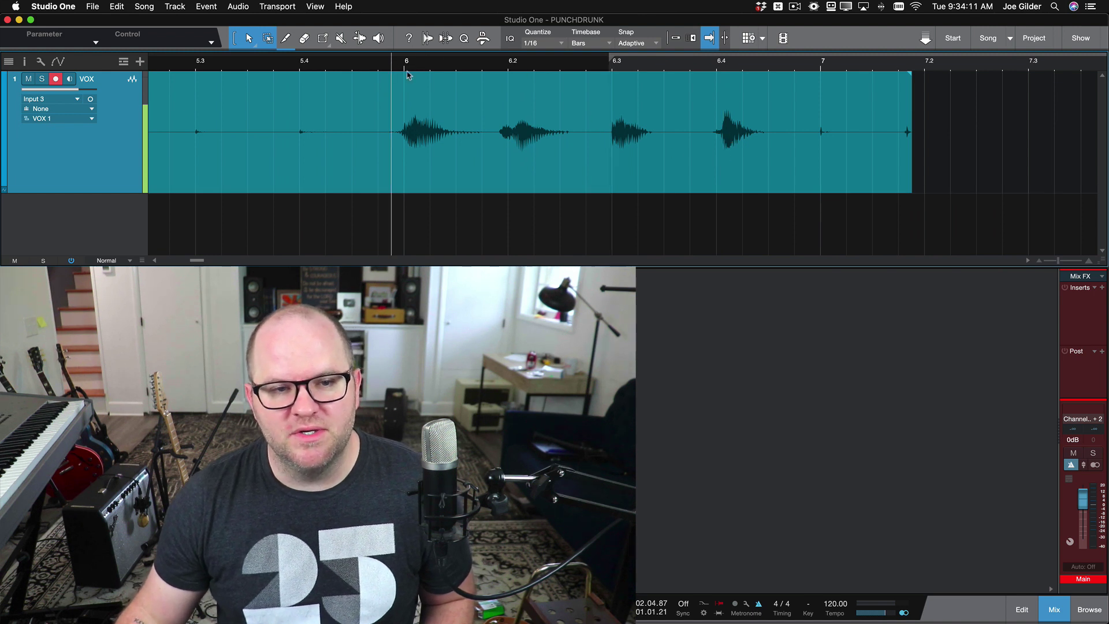
click(379, 66)
click(387, 66)
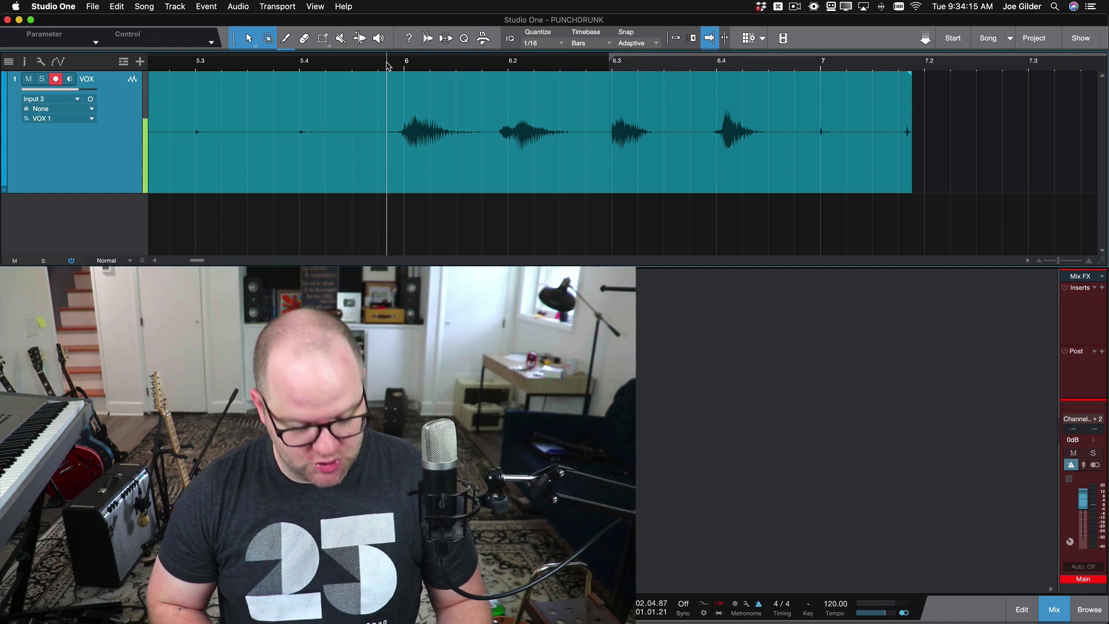
Punch in a new vocal take on the fly during playback, then stop
key(space)
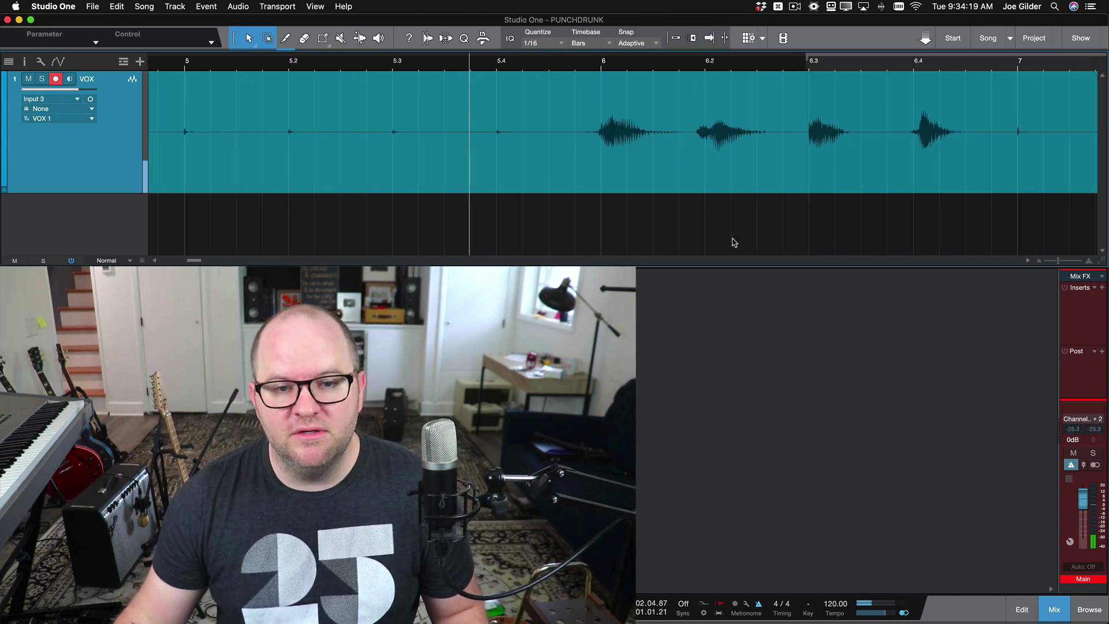
key(KP_Multiply)
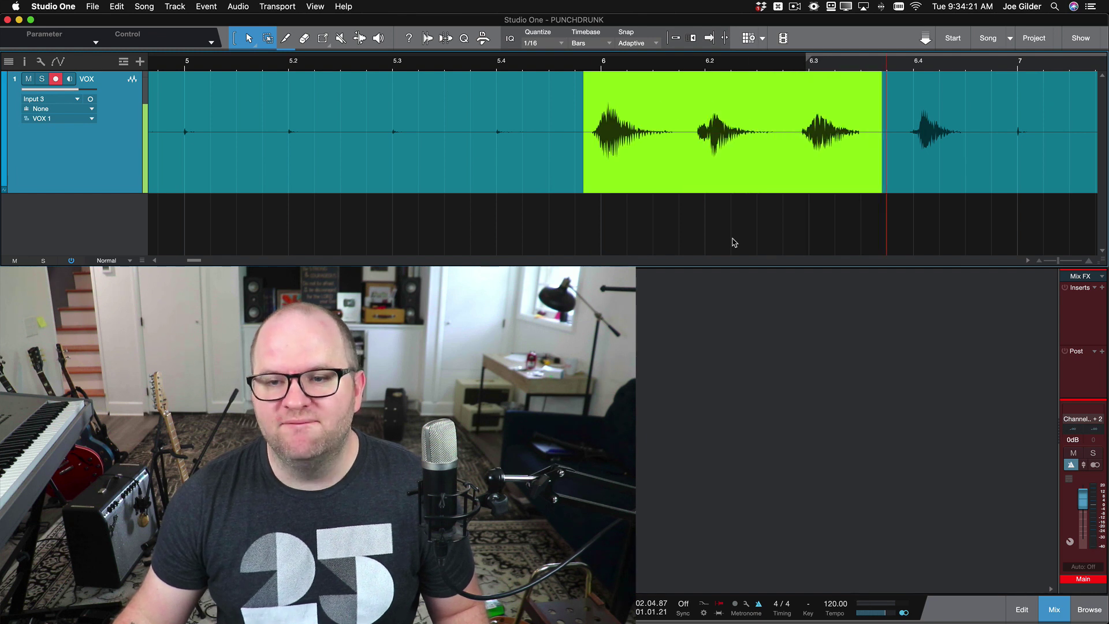
key(space)
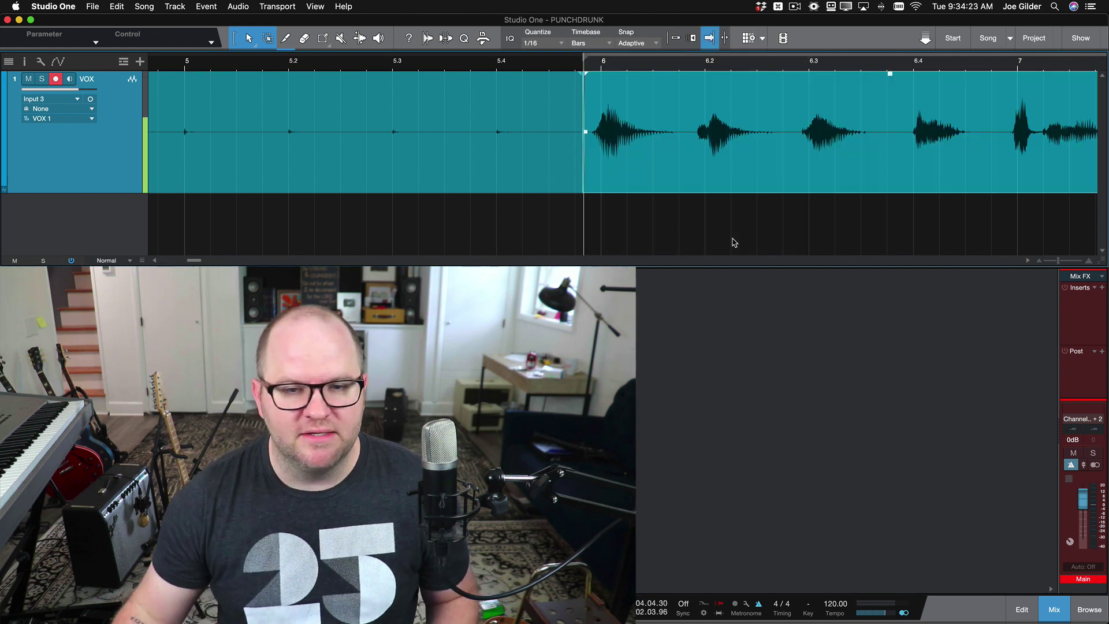
scroll(724, 250, down, 4)
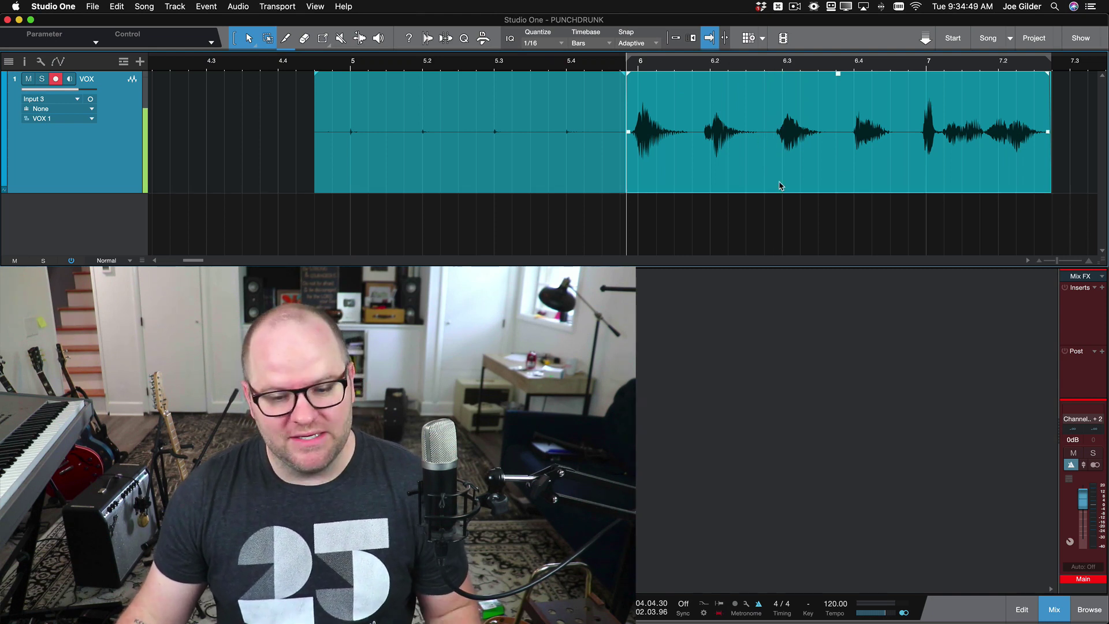
Turn on Auto Punch in the transport bar so it shows red
click(719, 615)
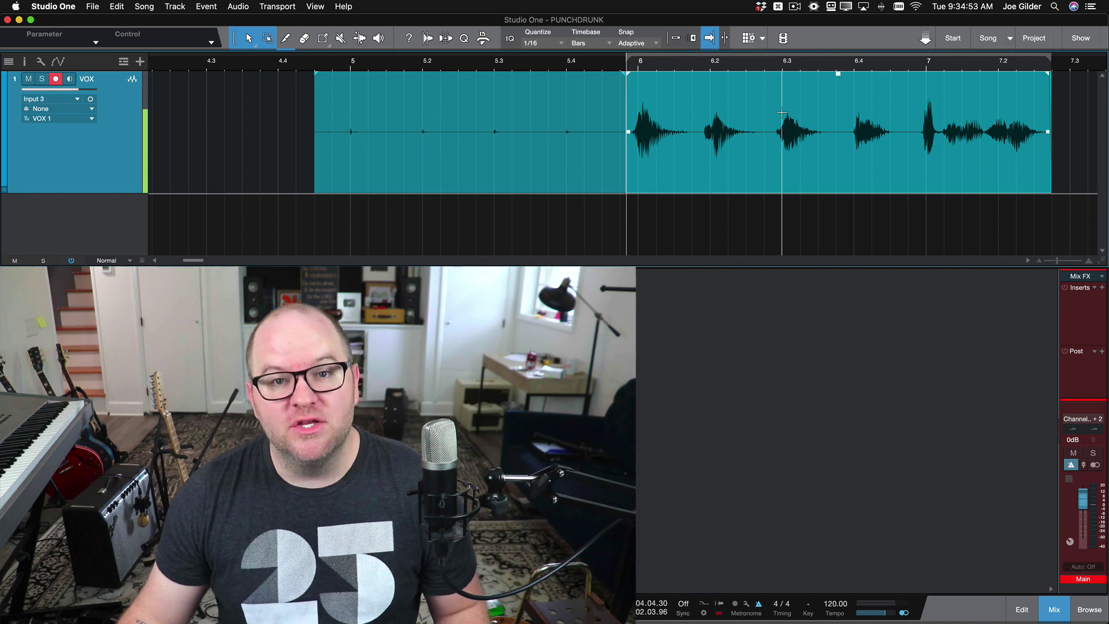
Set the punch range around the word at bar 6.3
scroll(781, 113, down, 3)
scroll(782, 113, up, 5)
scroll(782, 113, up, 3)
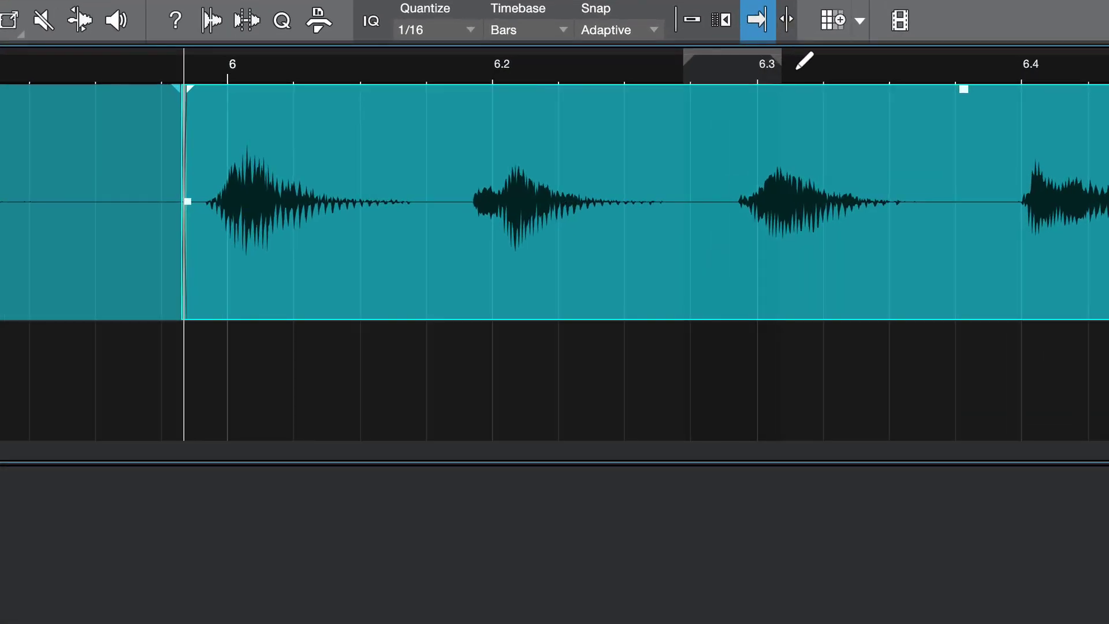
mouse_move(693, 74)
mouse_down()
mouse_move(184, 74)
mouse_move(983, 106)
mouse_move(949, 97)
mouse_move(942, 116)
mouse_up()
Record a trial take inside the punch range, then undo it
key(space)
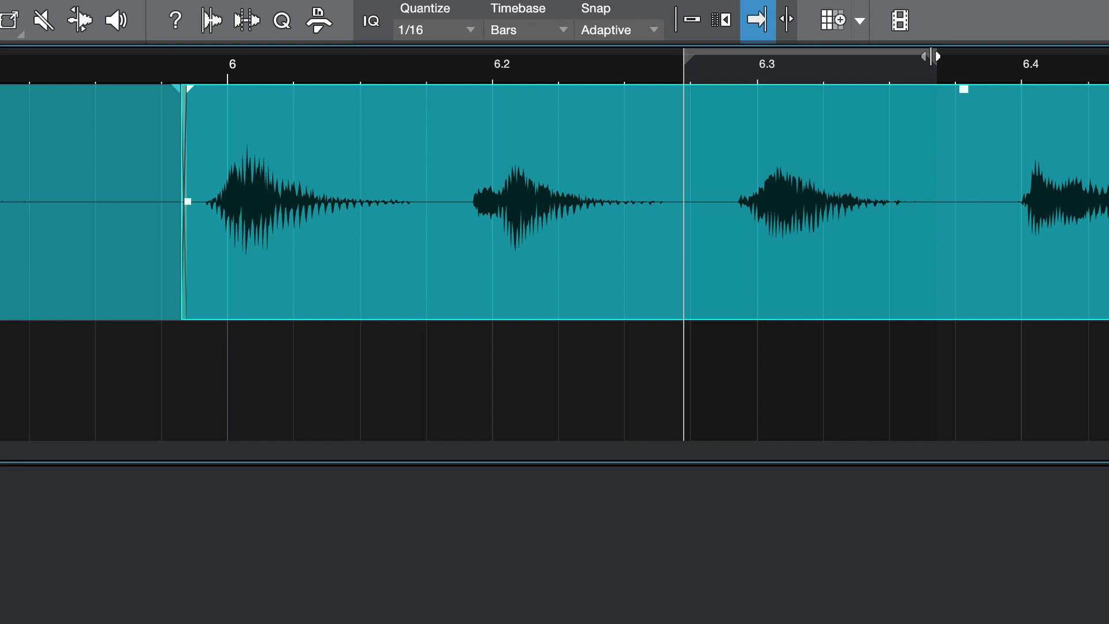
key(KP_Multiply)
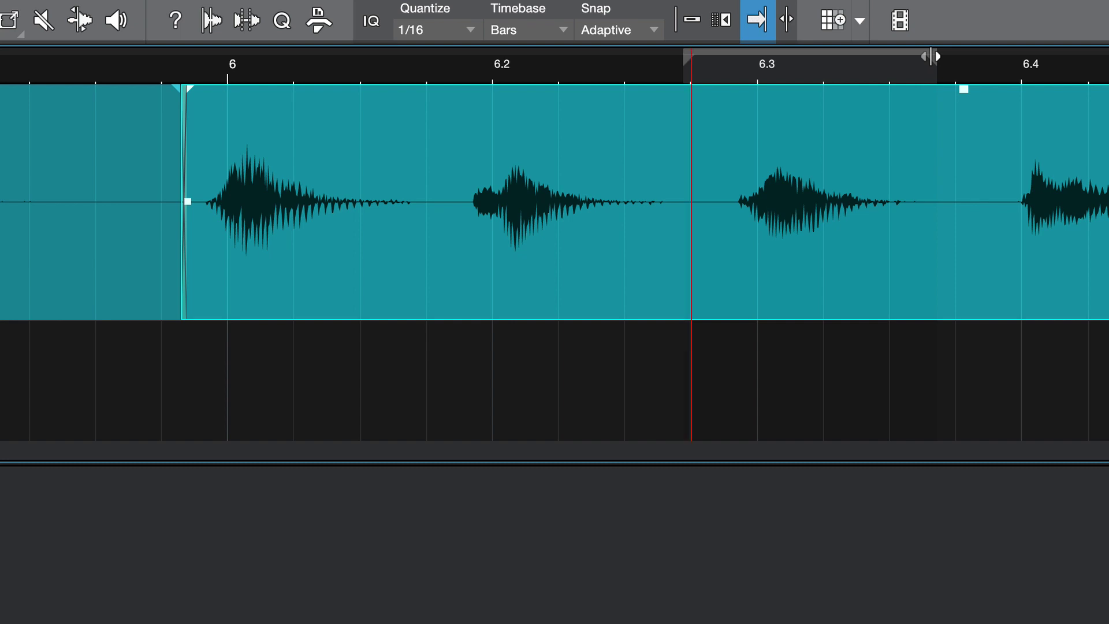
key(space)
key(ctrl+z)
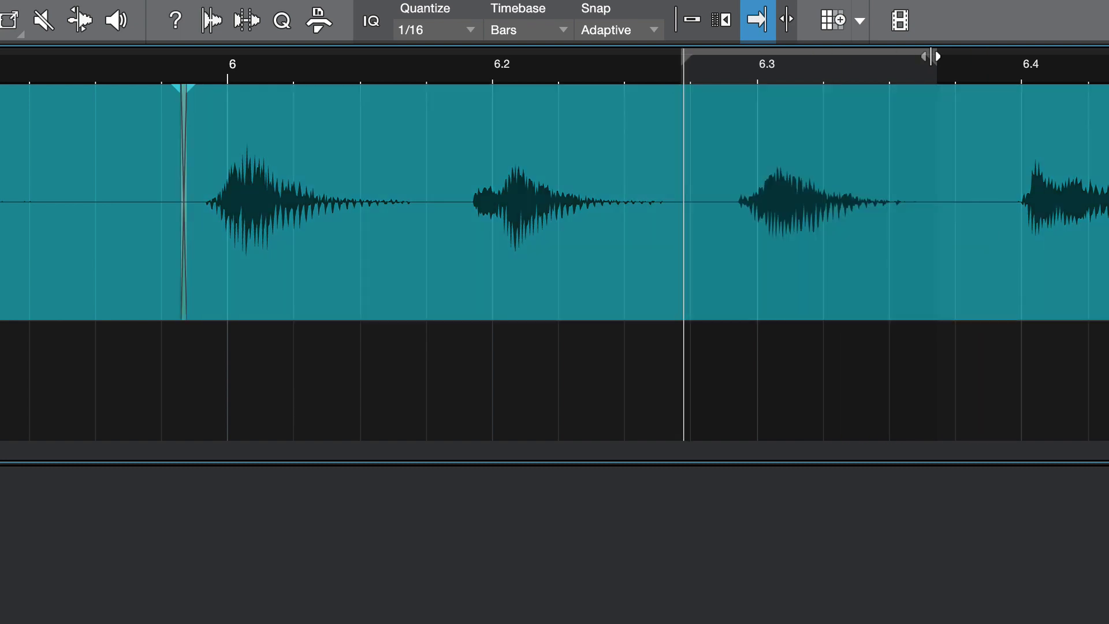
Loop the bar 6.3 phrase, play it twice, then turn looping off
key(KP_Divide)
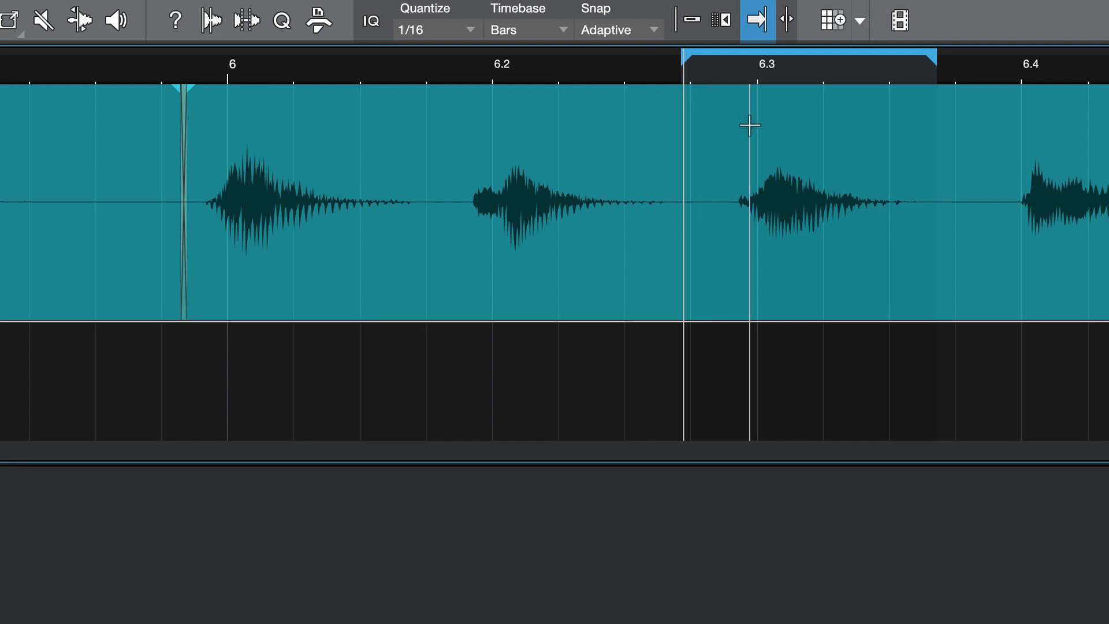
key(space)
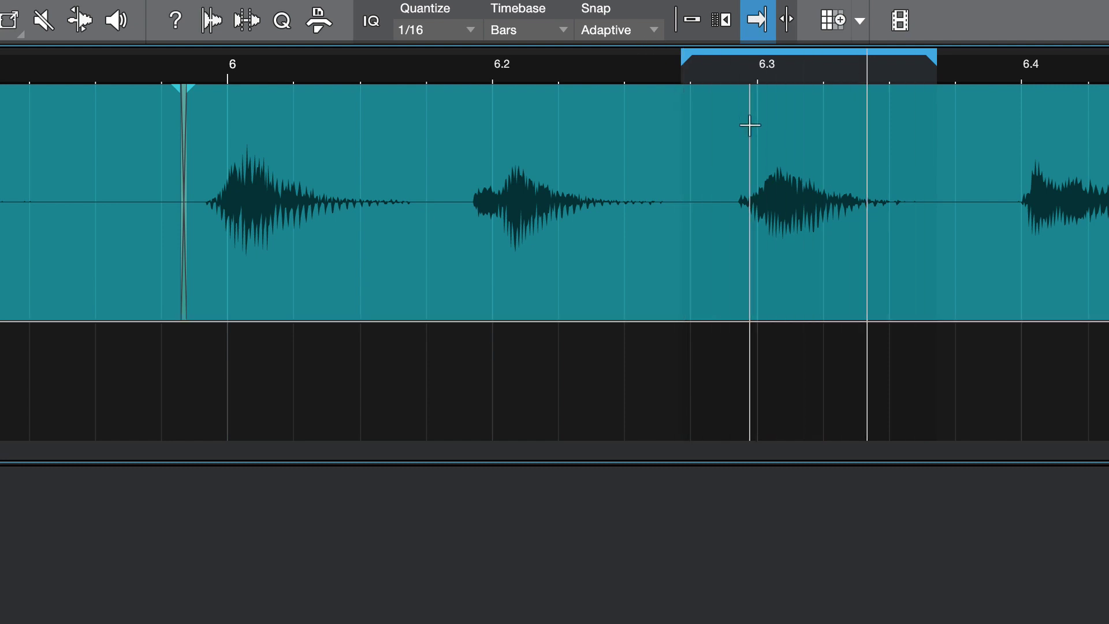
key(space)
click(743, 77)
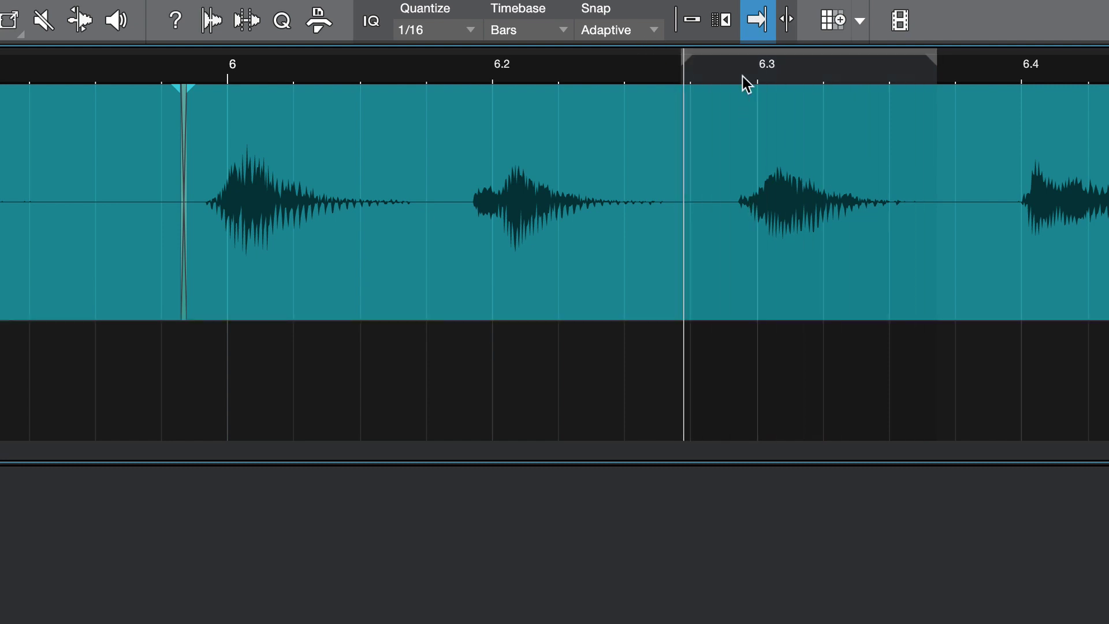
Nudge the punch range start and drag its end further right to cover the whole word at 6.3
mouse_move(685, 59)
mouse_down()
mouse_move(615, 58)
mouse_move(696, 63)
mouse_move(681, 68)
mouse_up()
drag(933, 55, 977, 62)
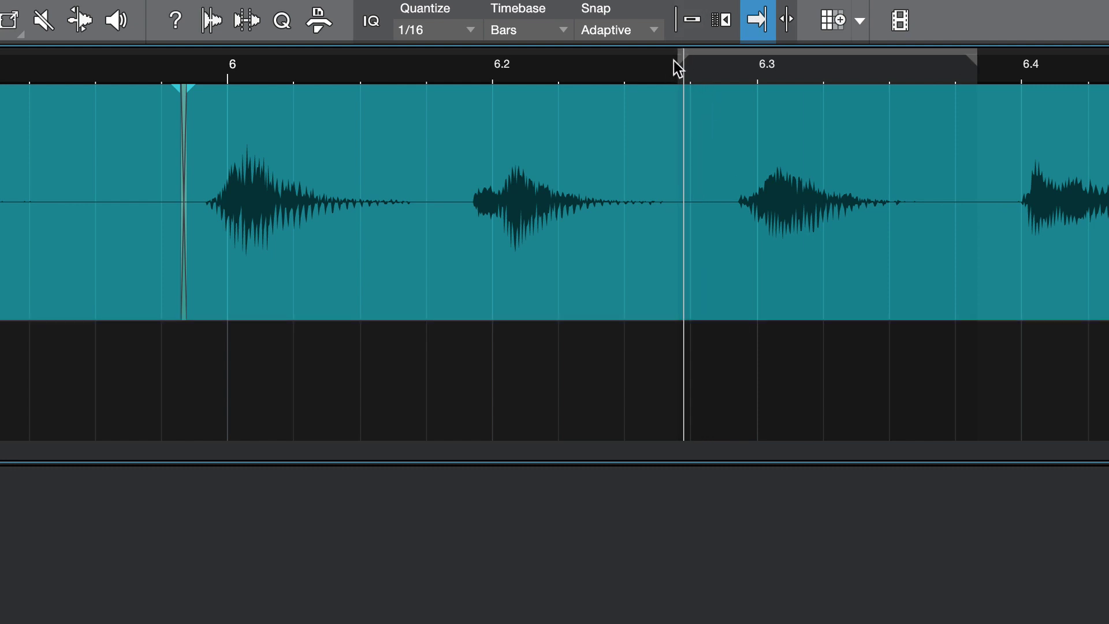
scroll(954, 139, down, 5)
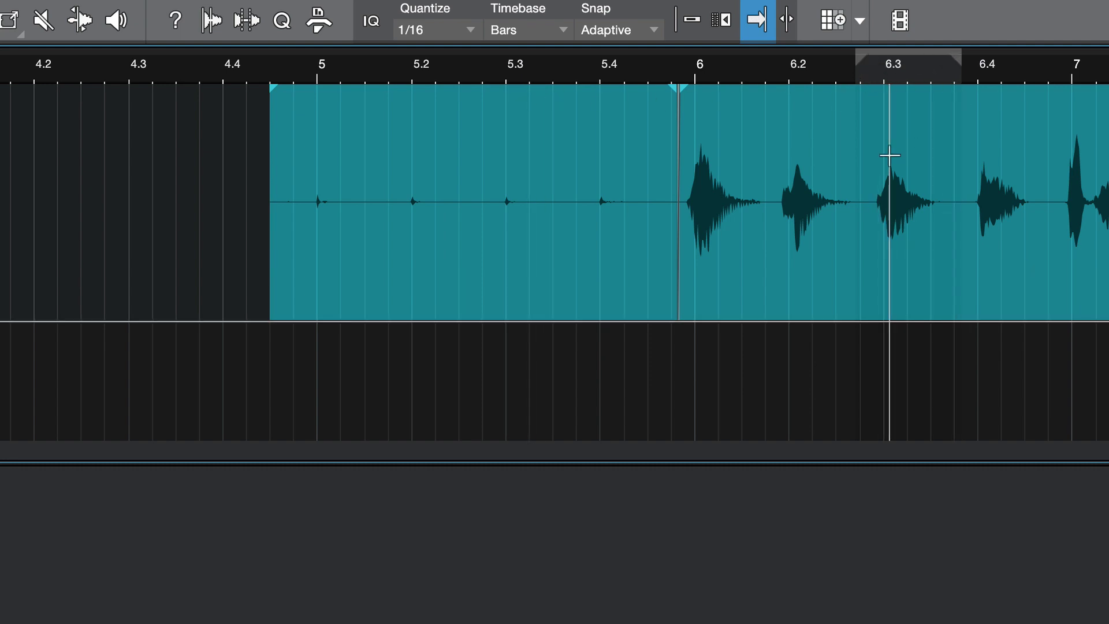
scroll(889, 154, up, 2)
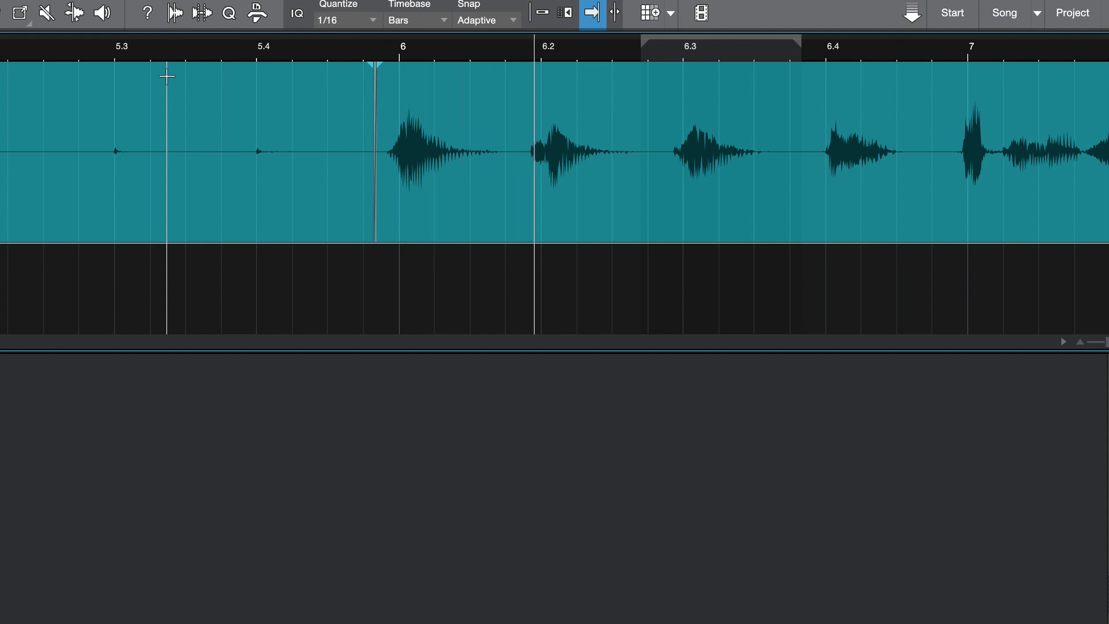
Auto-punch record a replacement over the bar 6.3 range, then play it back from just before bar 6
key(ctrl+alt+x)
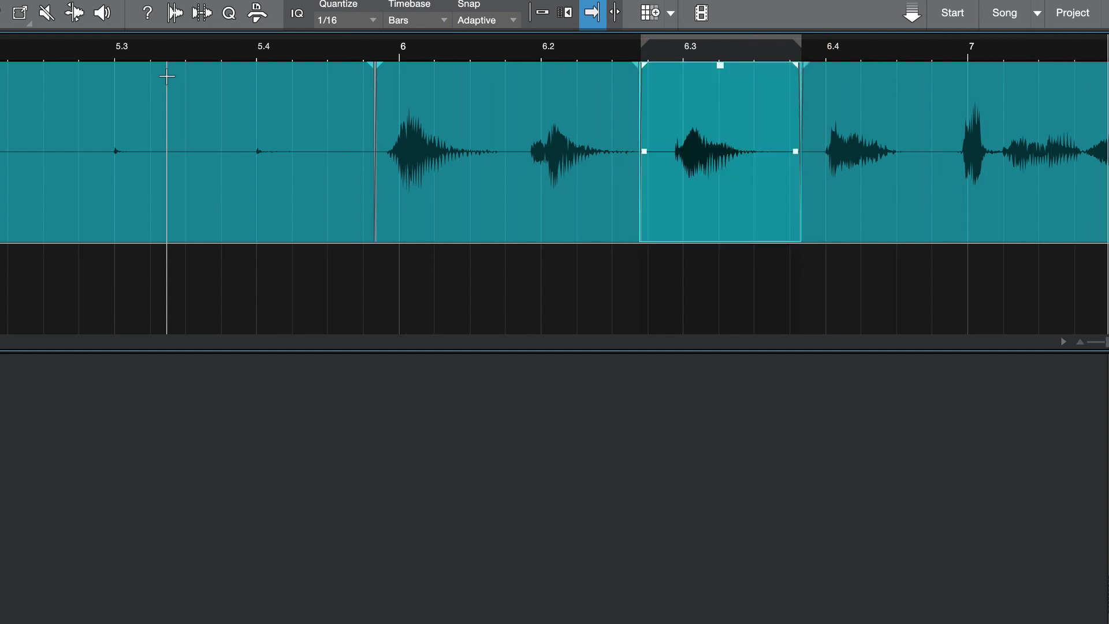
scroll(167, 76, right, 3)
key(space)
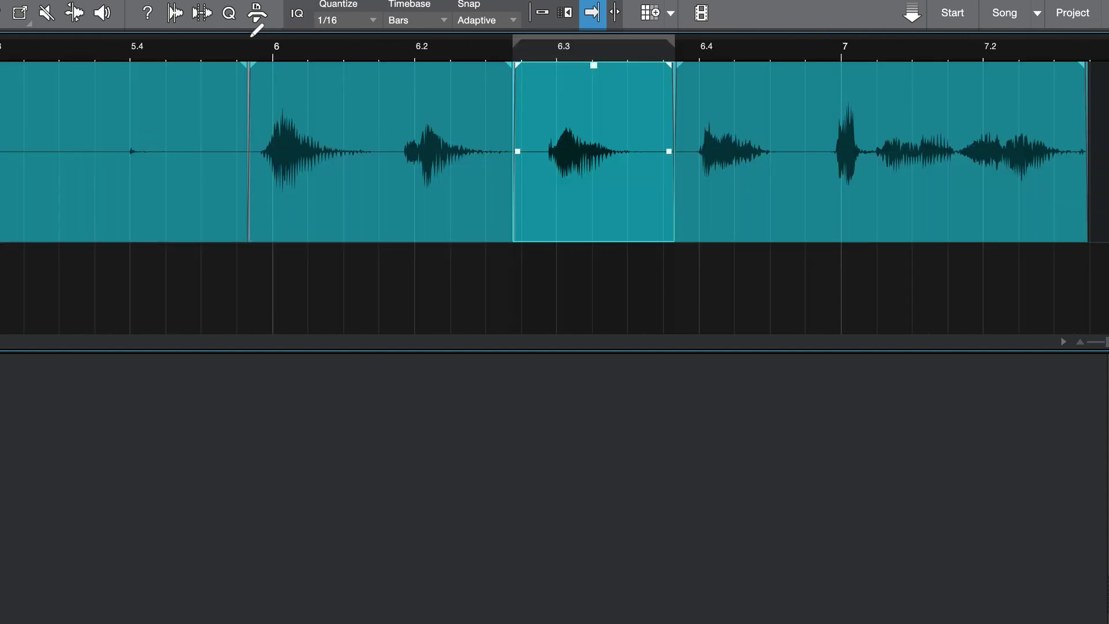
click(240, 54)
key(space)
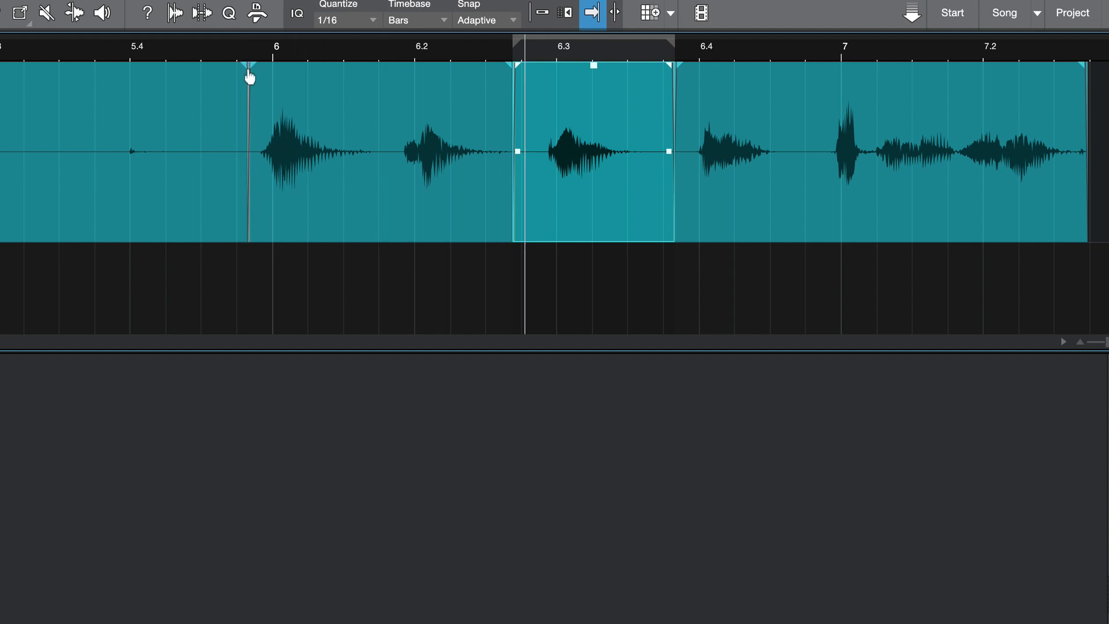
key(space)
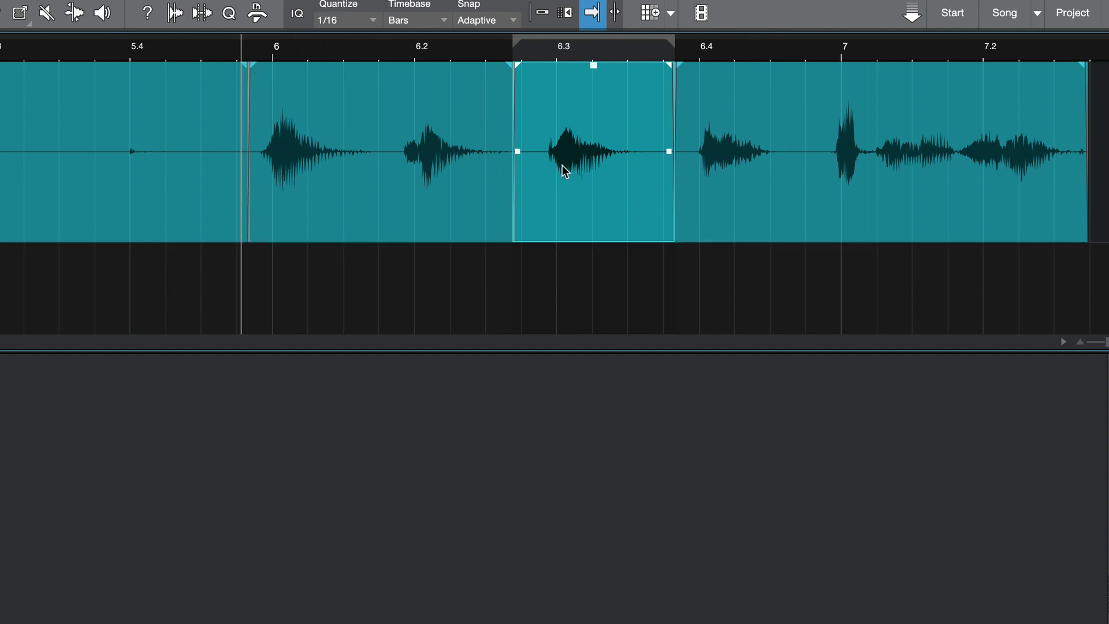
Move the punch range to about 6.2–6.35 and record a new take with pre-roll from bar 5
key(w)
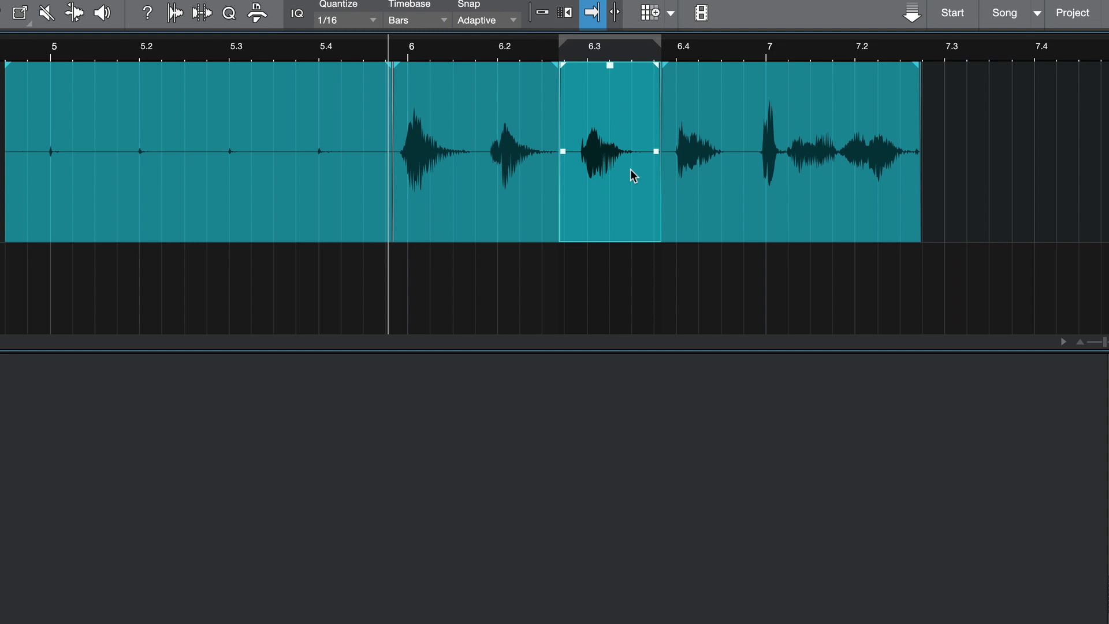
key(3)
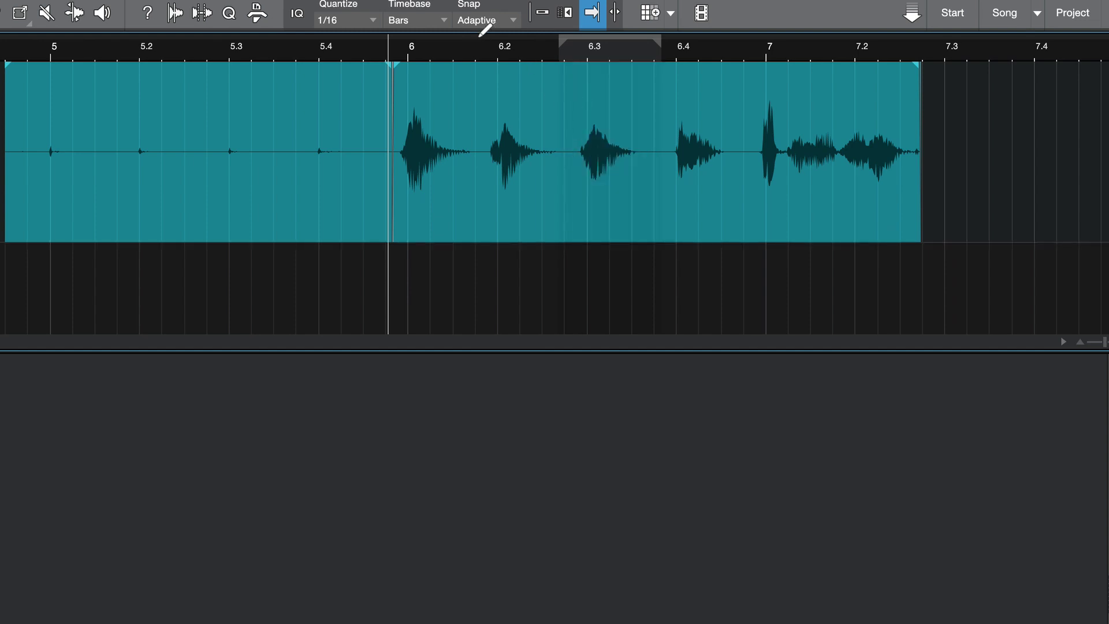
drag(477, 41, 656, 59)
key(KP_1)
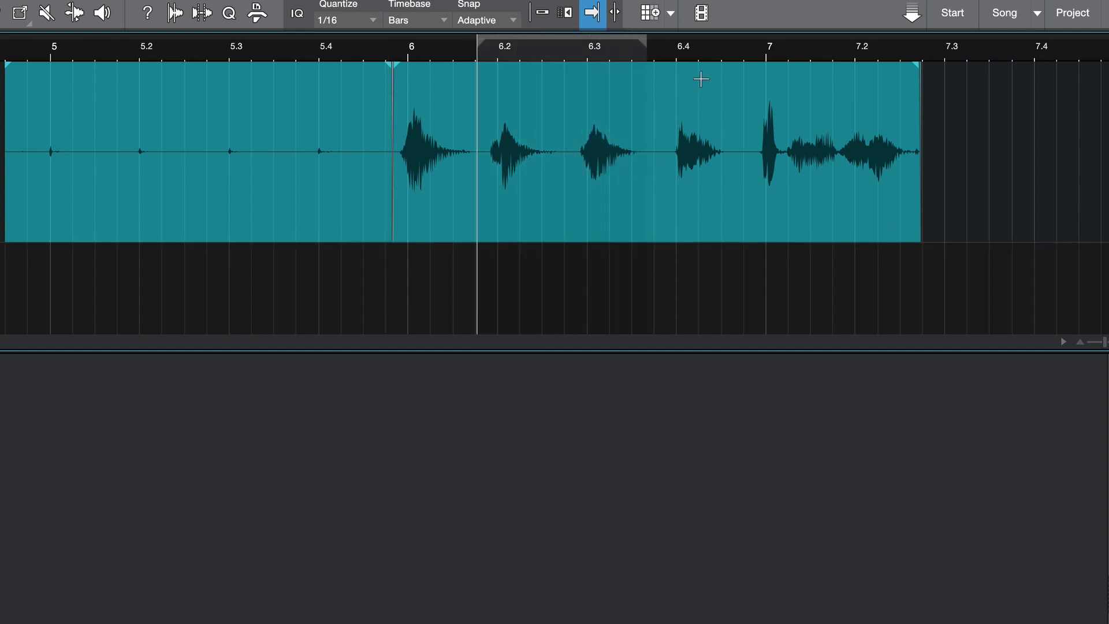
click(52, 49)
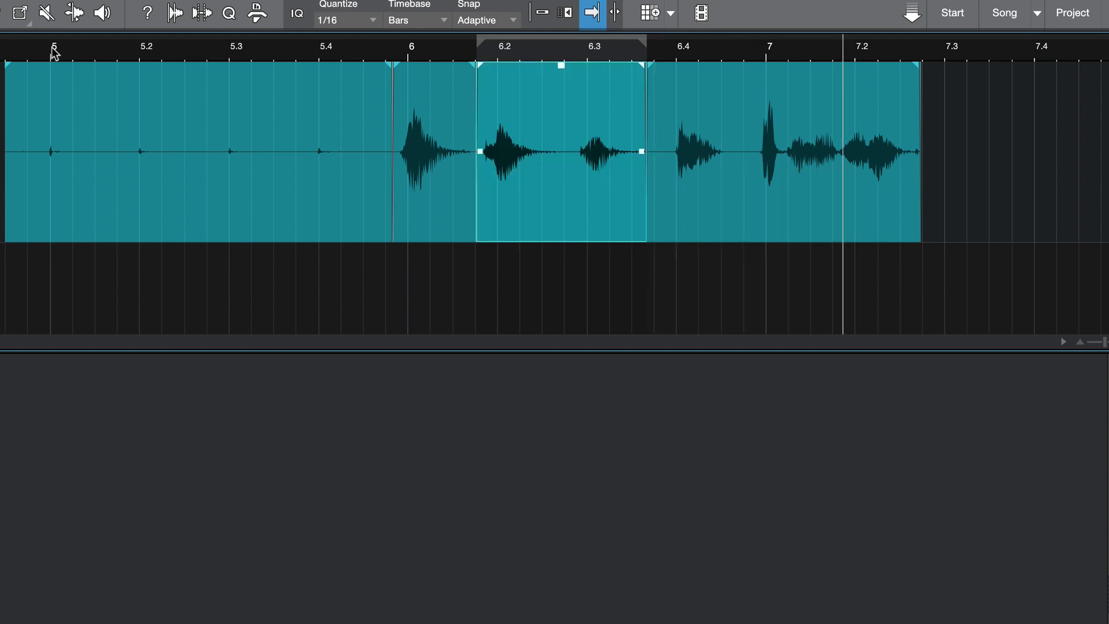
key(space)
Play back the new take from just before bar 6
click(371, 47)
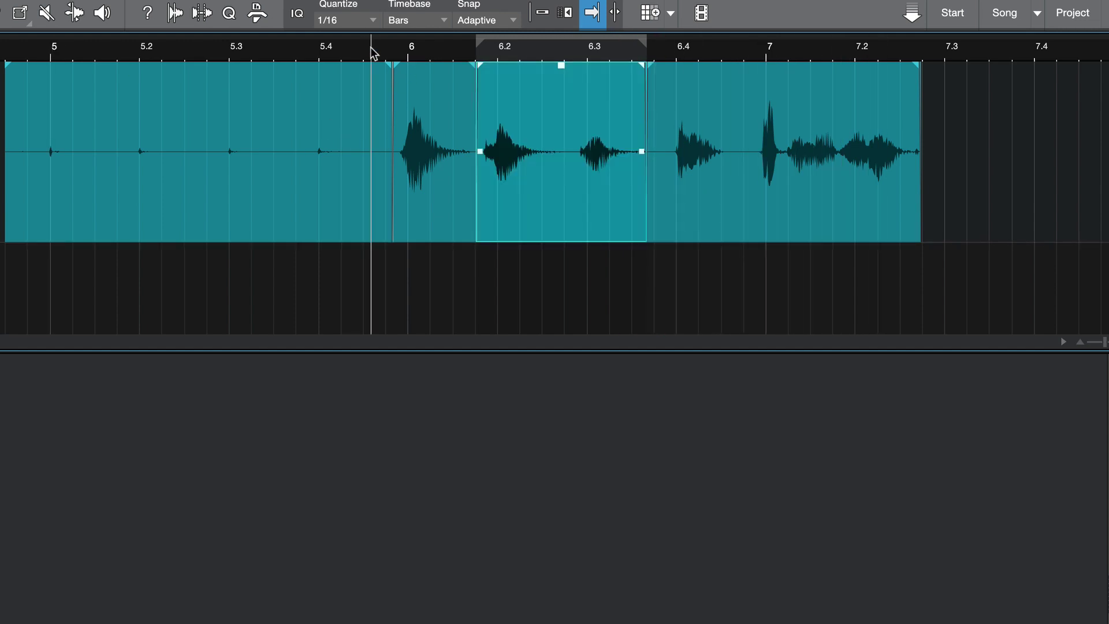
key(space)
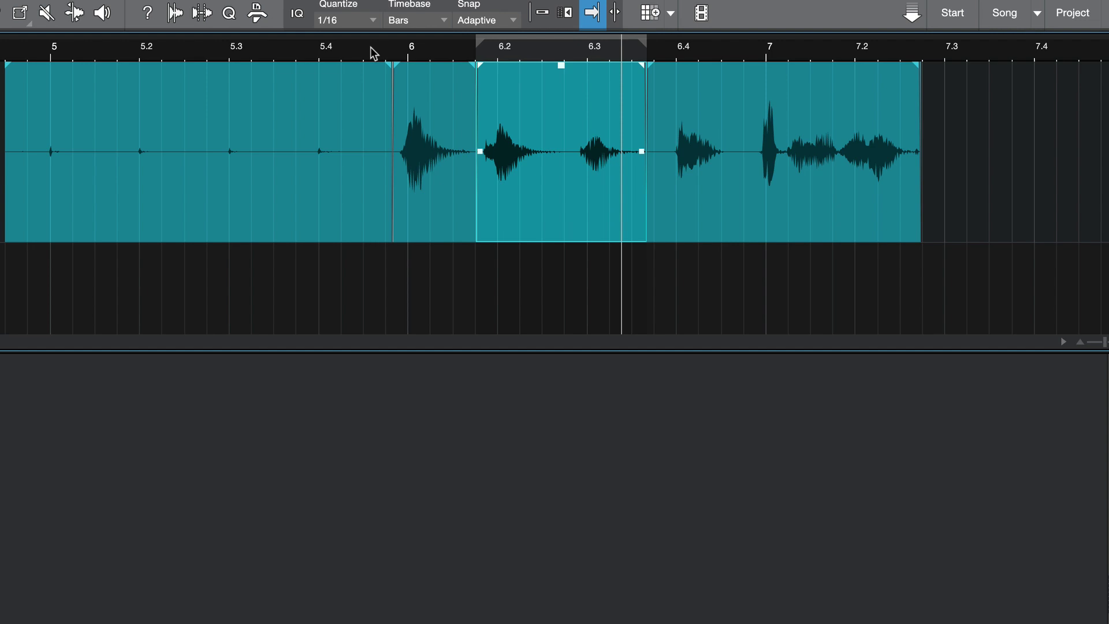
click(372, 48)
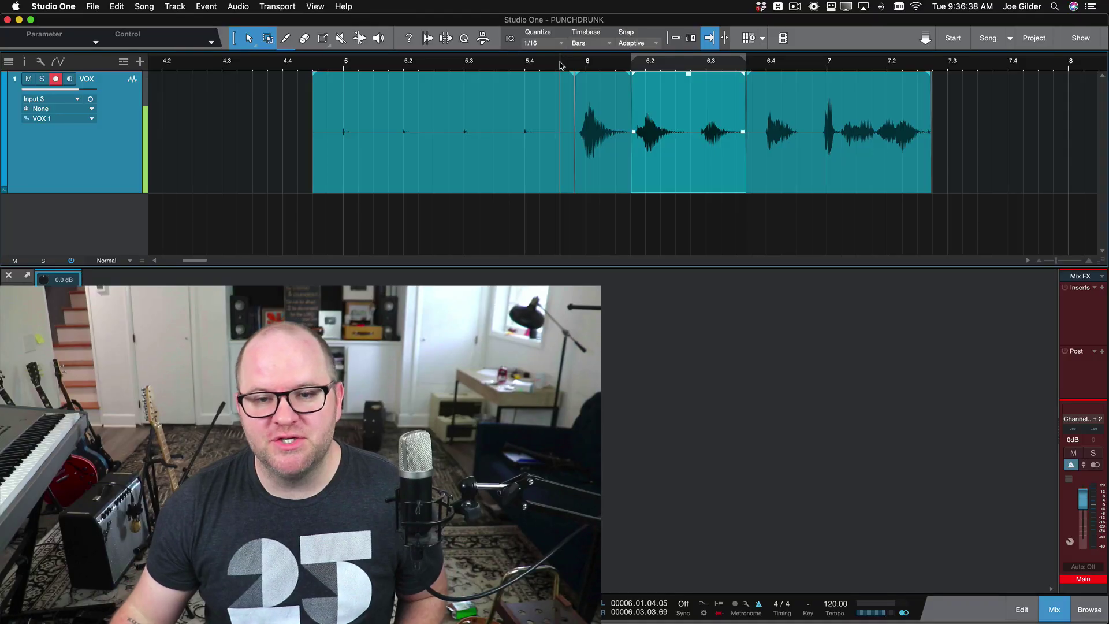
Undo the last take, punch in a new take near bar 6.4, and audition it from before bar 6
key(super+z)
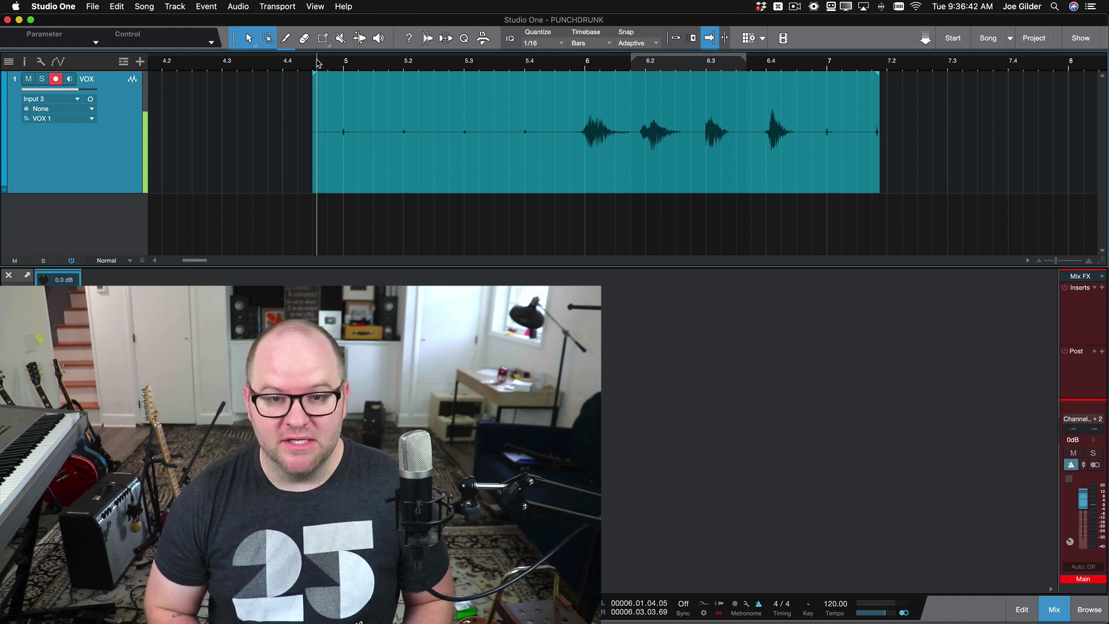
key(space)
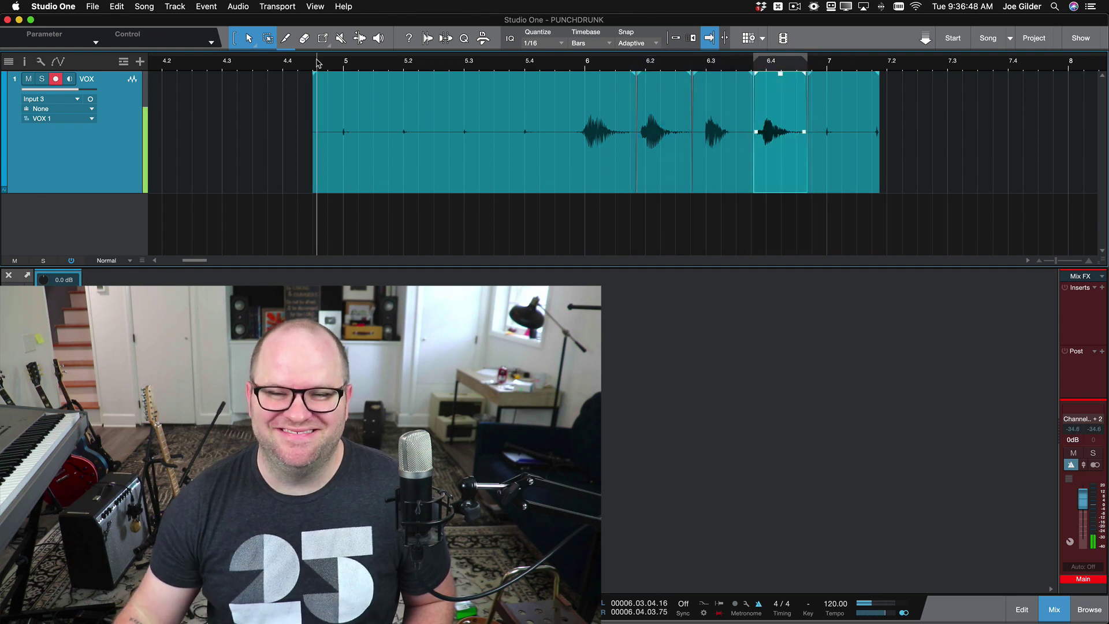
click(550, 62)
key(space)
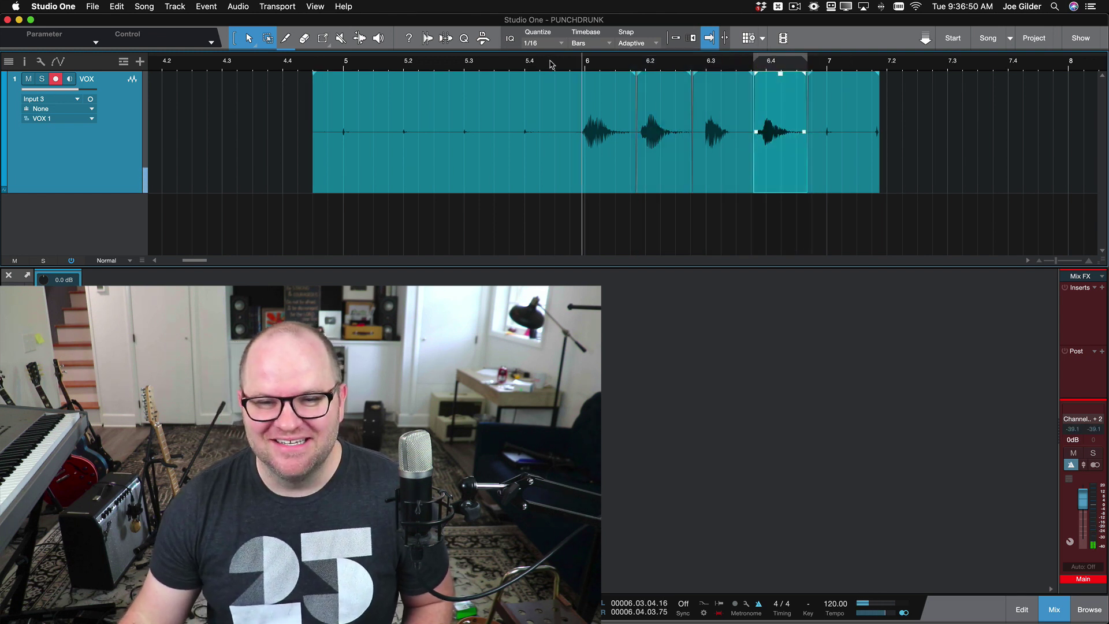
click(550, 62)
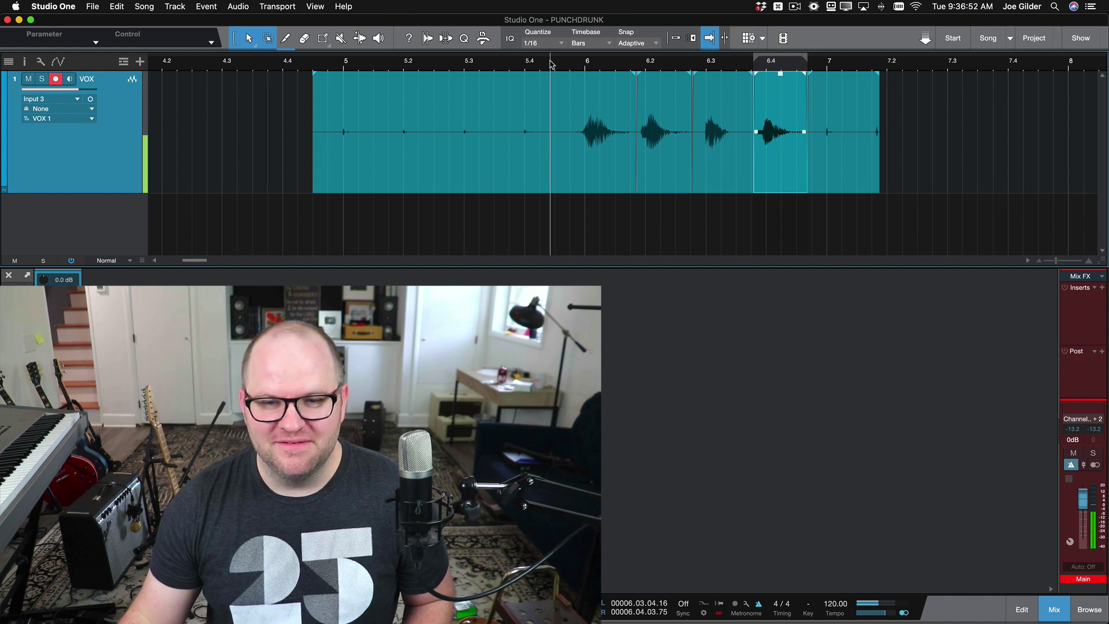